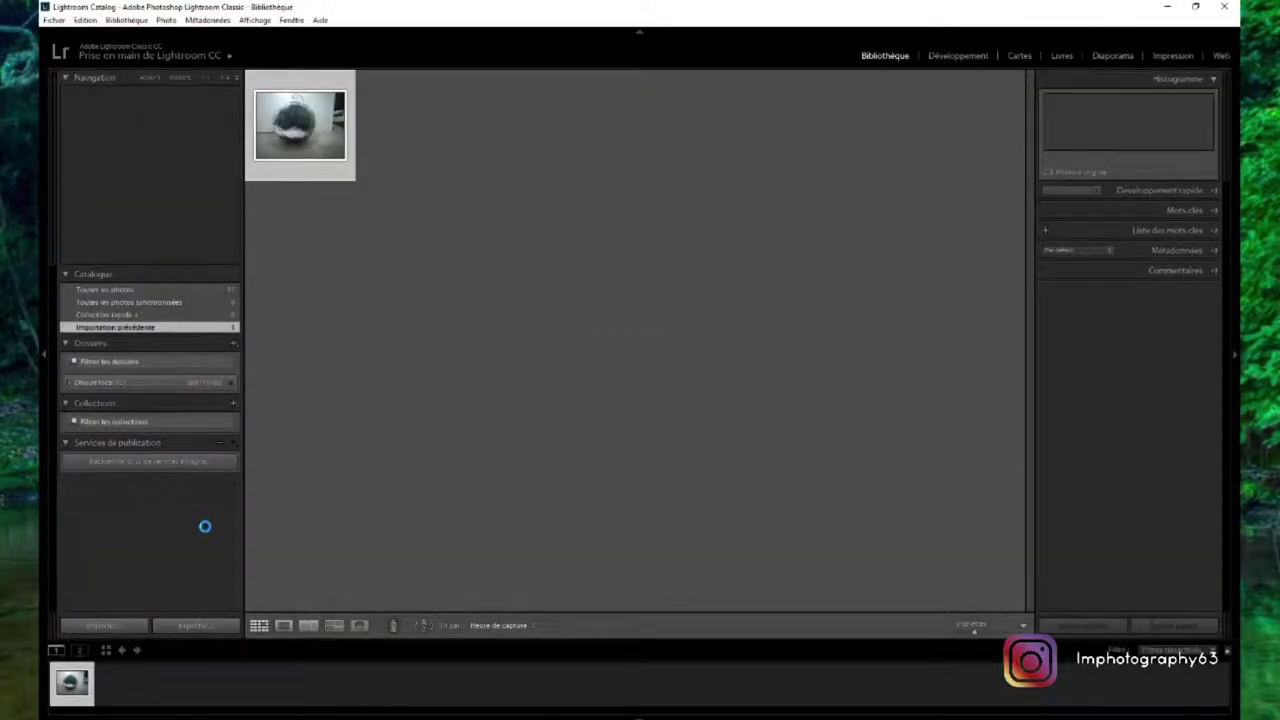
# Step: Import the terrarium photo from the Photos raw folder and open it in Develop
pyautogui.click(53, 20)
pyautogui.click(120, 98)
pyautogui.click(120, 219)
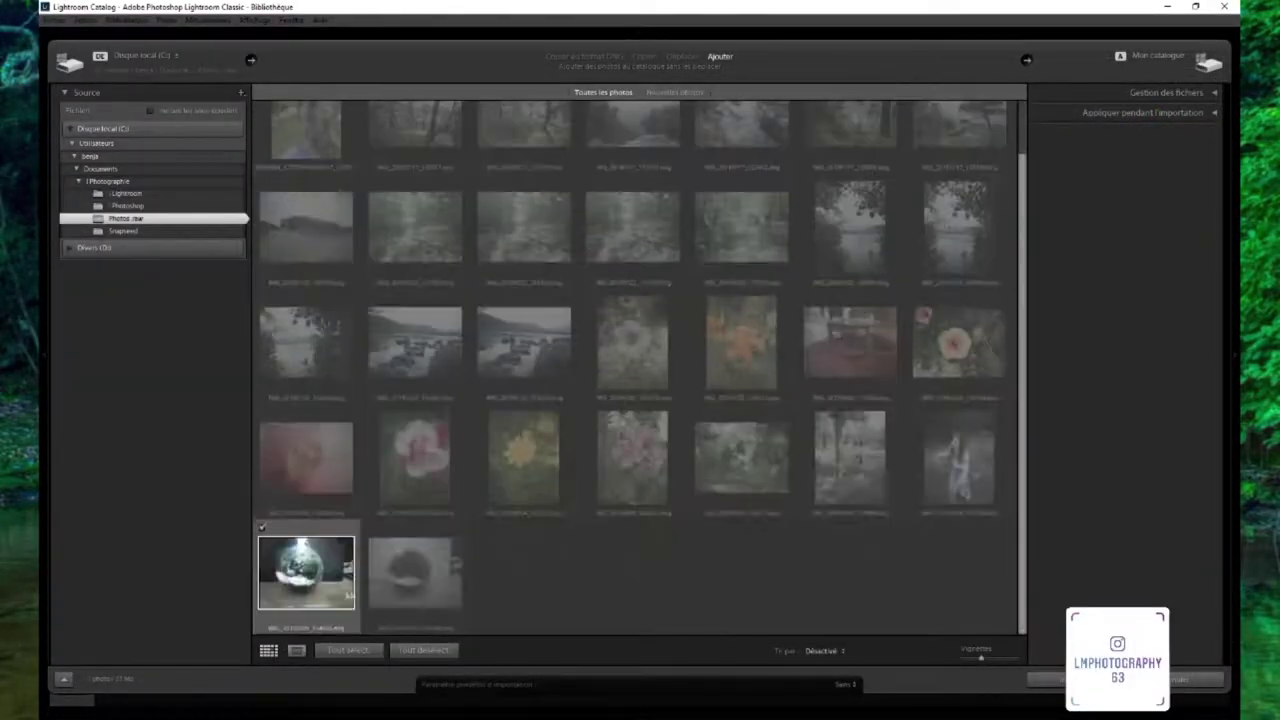
pyautogui.click(958, 55)
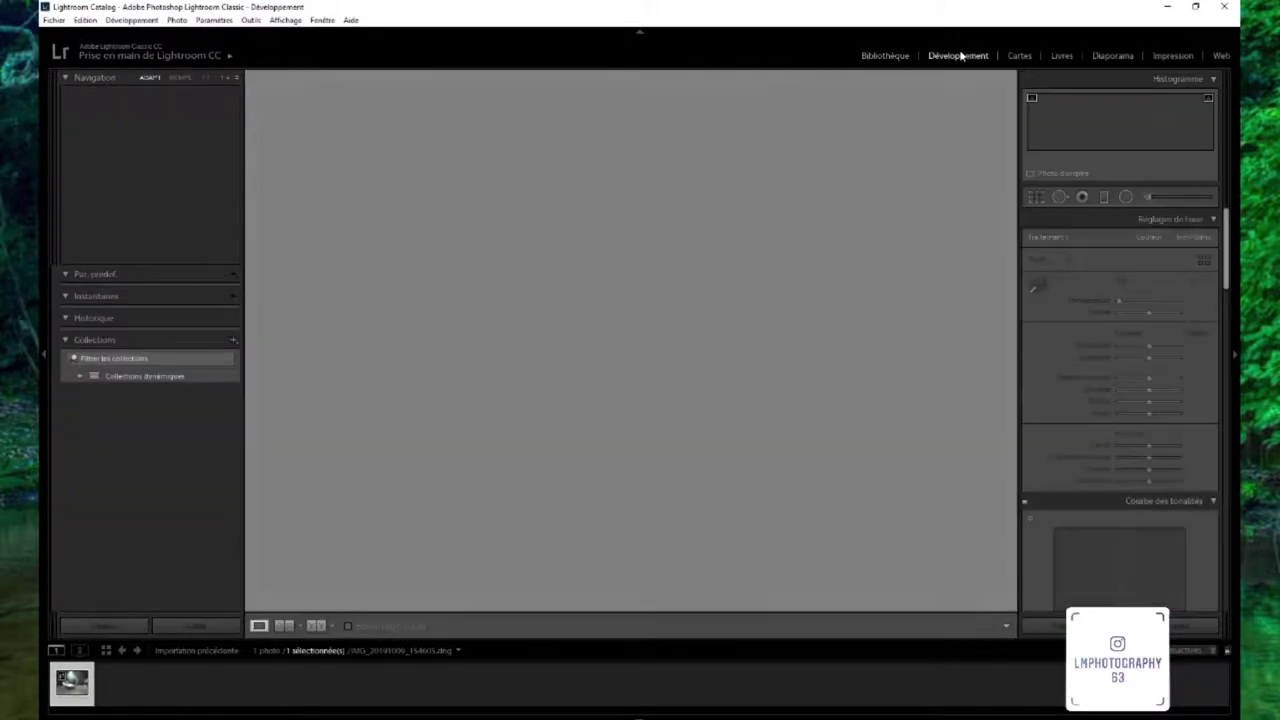
# Step: Warm the white balance temperature, pull down highlights and add clarity in Basic
pyautogui.moveTo(1128, 300); pyautogui.dragTo(1130, 300)
pyautogui.moveTo(1148, 378)
pyautogui.mouseDown()
pyautogui.moveTo(1131, 381)
pyautogui.moveTo(1142, 413)
pyautogui.mouseUp()
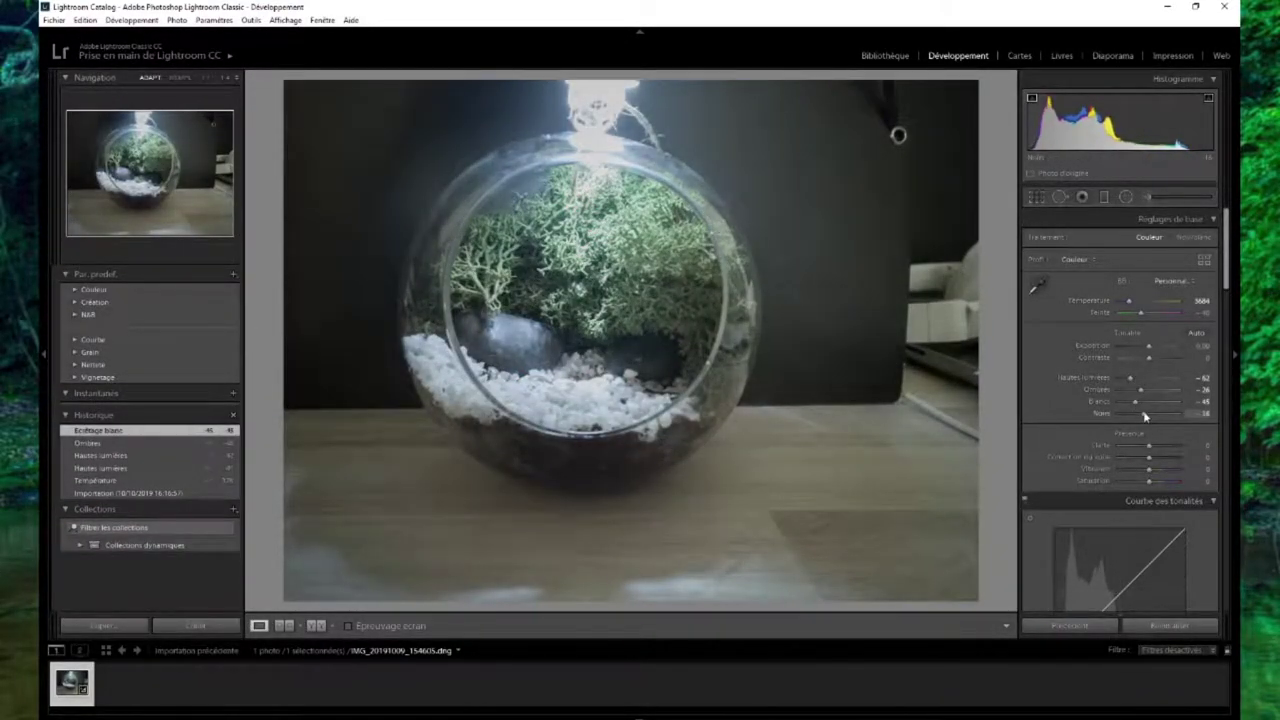
pyautogui.moveTo(1129, 300); pyautogui.dragTo(1130, 300)
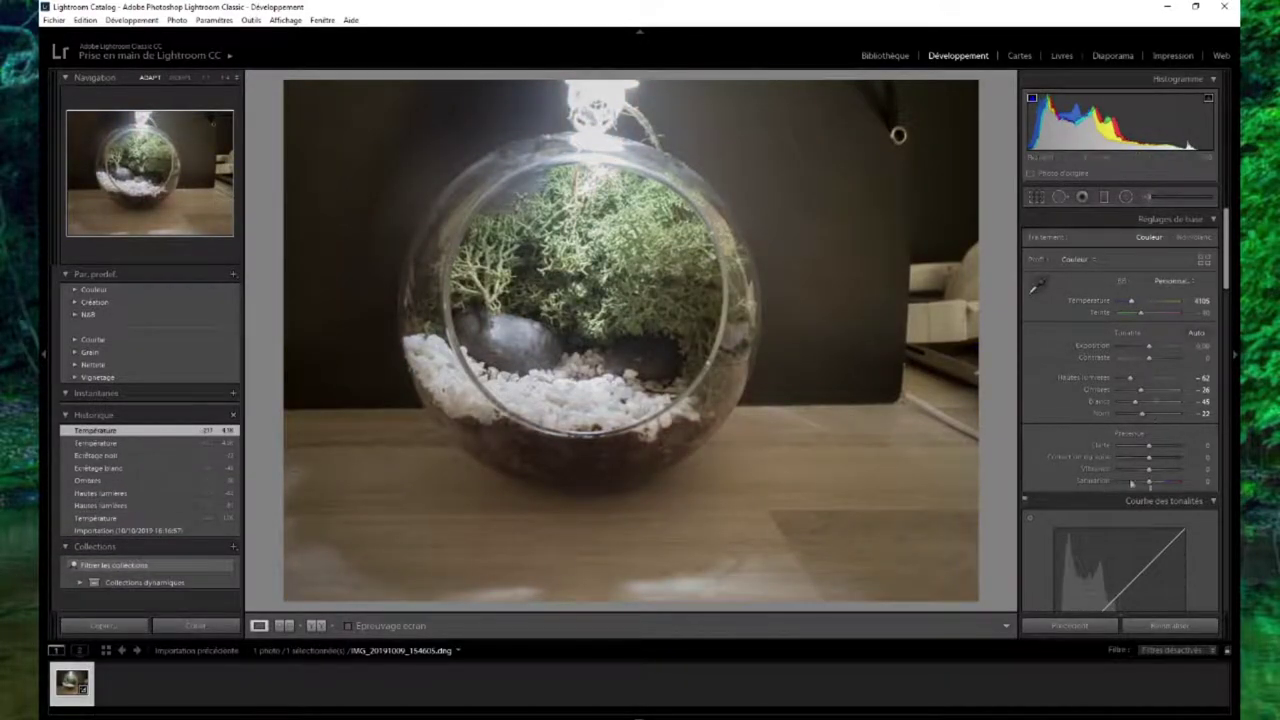
pyautogui.moveTo(1148, 445)
pyautogui.mouseDown()
pyautogui.moveTo(1165, 447)
pyautogui.moveTo(1148, 462)
pyautogui.moveTo(1162, 481)
pyautogui.mouseUp()
# Step: Adjust the tone curve regions and HSL red and orange hue sliders
pyautogui.scroll(-3, 1136, 483)
pyautogui.scroll(2, 1136, 483)
pyautogui.scroll(-3, 1136, 483)
pyautogui.moveTo(1136, 372)
pyautogui.mouseDown()
pyautogui.moveTo(1121, 372)
pyautogui.moveTo(1126, 390)
pyautogui.moveTo(1153, 393)
pyautogui.moveTo(1156, 429)
pyautogui.moveTo(1213, 453)
pyautogui.moveTo(1150, 465)
pyautogui.mouseUp()
pyautogui.scroll(-2, 1139, 400)
# Step: Split-tone the photo with green highlights and yellow shadows
pyautogui.moveTo(1150, 477)
pyautogui.mouseDown()
pyautogui.moveTo(1090, 477)
pyautogui.moveTo(1150, 477)
pyautogui.mouseUp()
pyautogui.scroll(-1, 1118, 425)
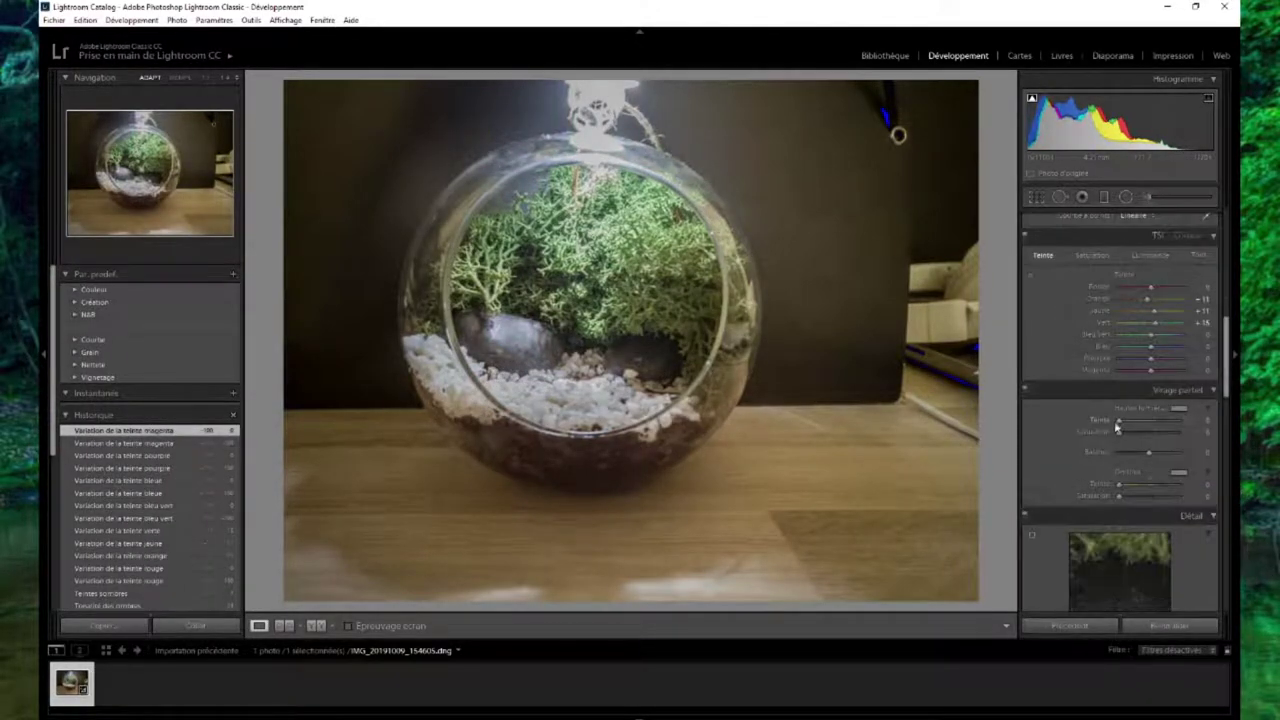
pyautogui.click(1179, 408)
pyautogui.moveTo(1000, 440); pyautogui.dragTo(1040, 430)
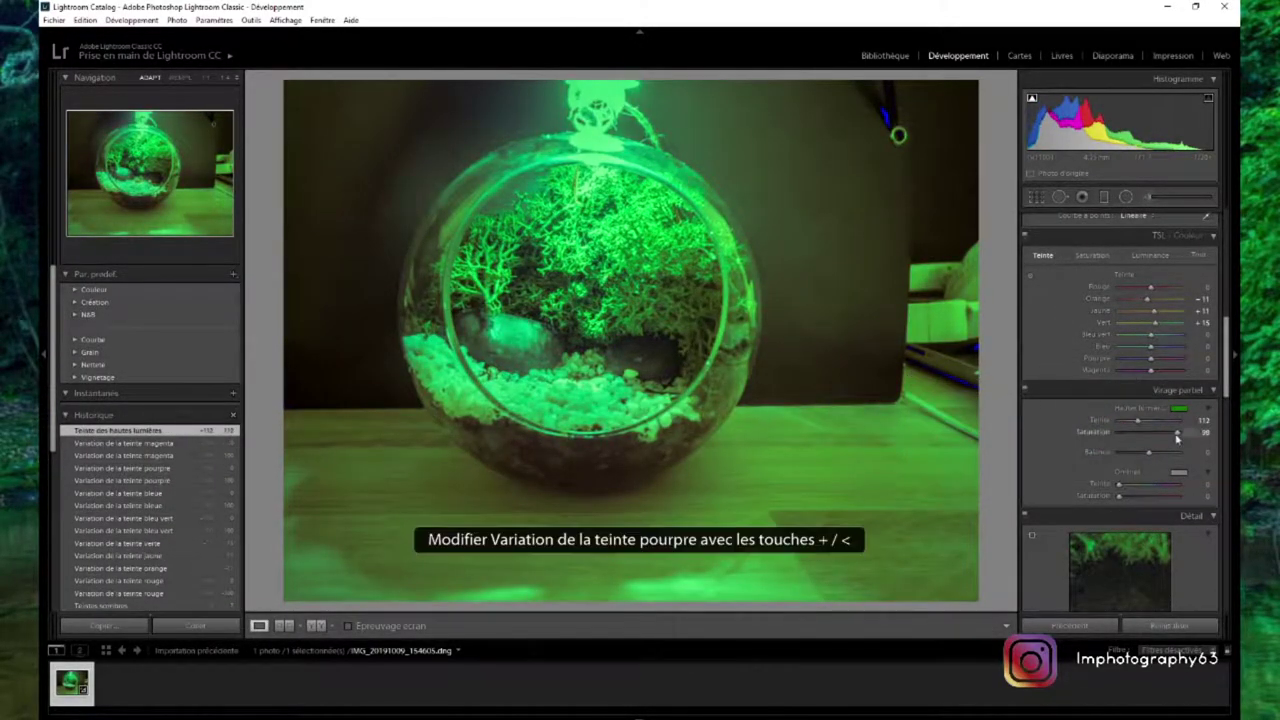
pyautogui.moveTo(1150, 432); pyautogui.dragTo(1122, 432)
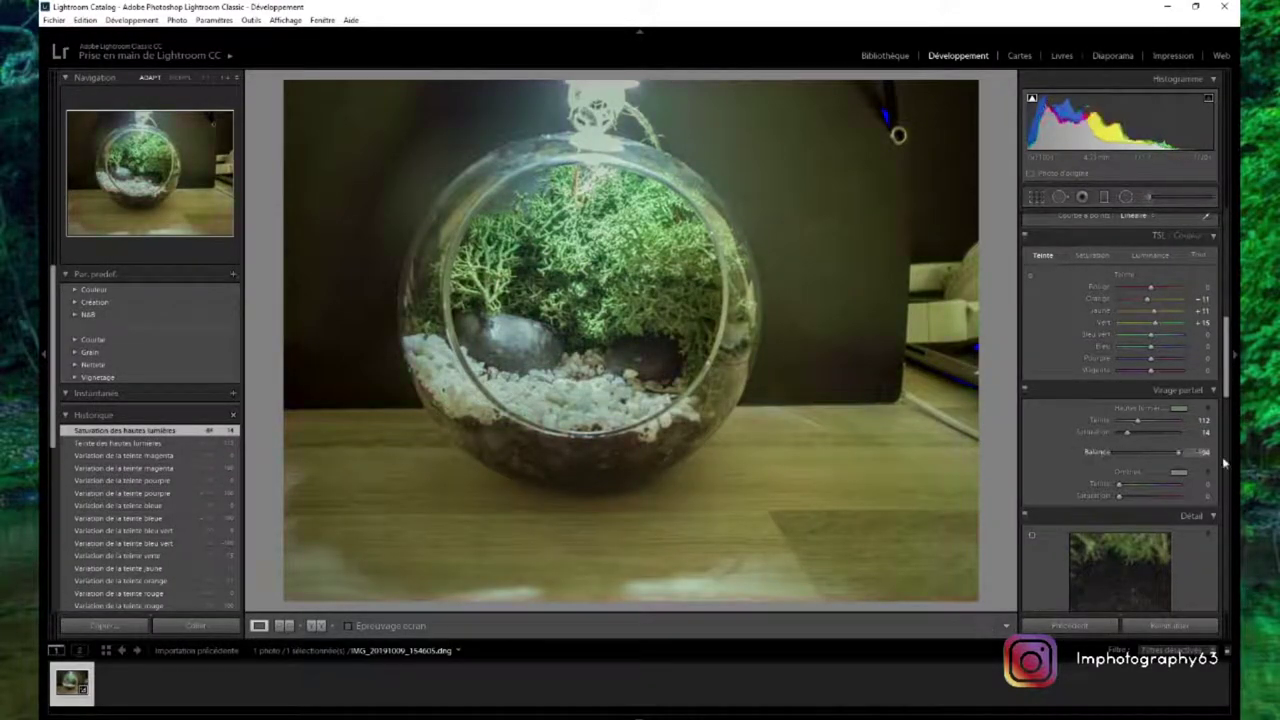
pyautogui.scroll(-1, 1224, 462)
pyautogui.click(1179, 364)
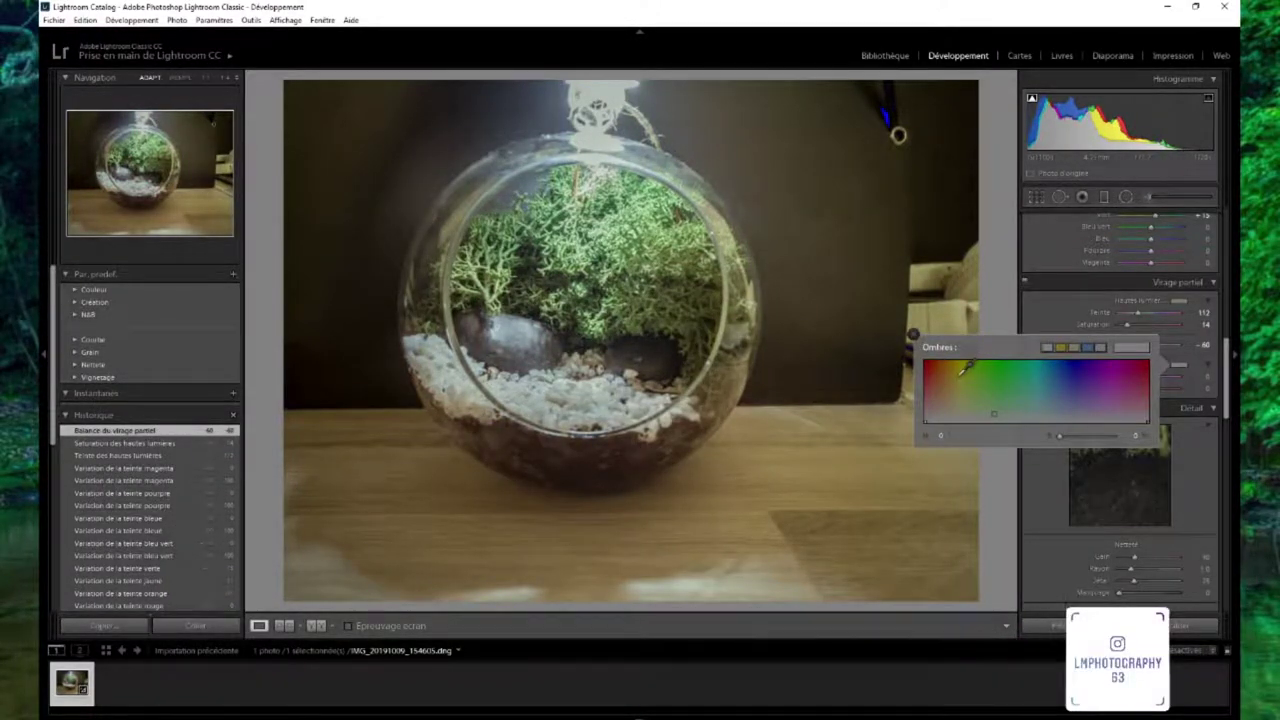
pyautogui.moveTo(965, 368); pyautogui.dragTo(945, 388)
pyautogui.click(1125, 392)
# Step: Raise Detail sharpening, reset the shadows tint and red hue, and shift the green primary hue
pyautogui.scroll(-2, 1082, 432)
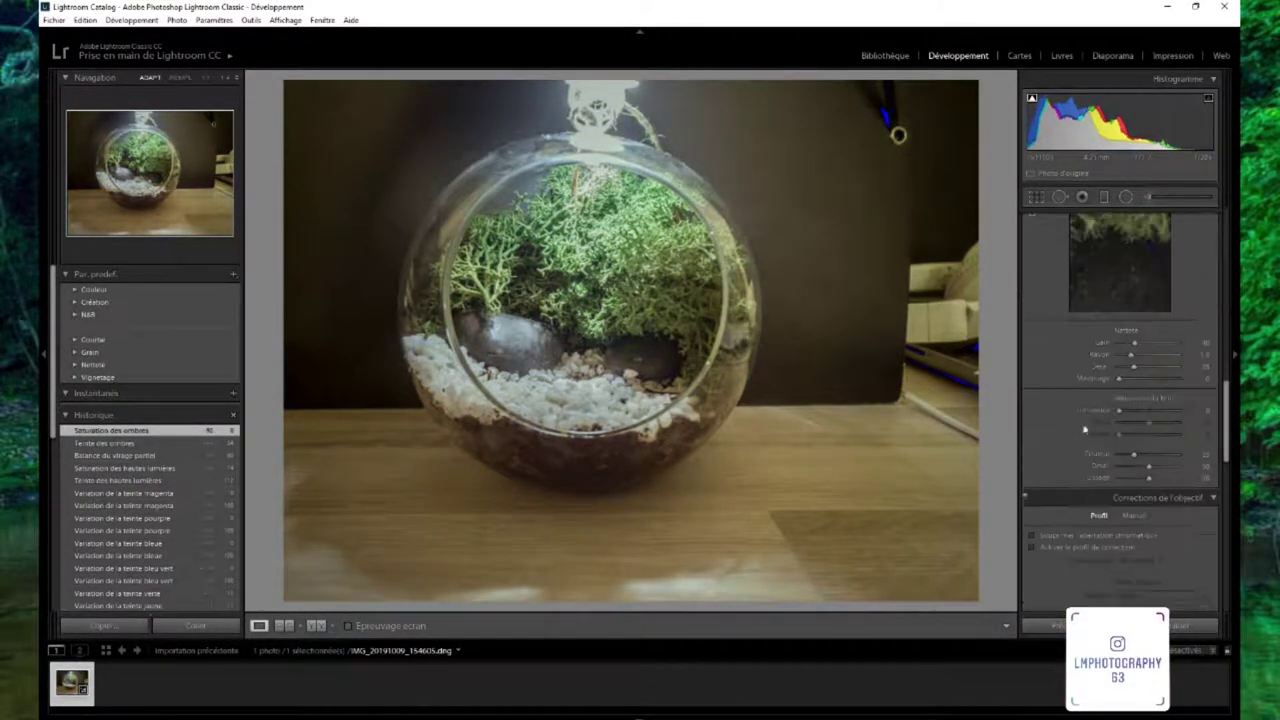
pyautogui.scroll(1, 1082, 432)
pyautogui.moveTo(1132, 450)
pyautogui.mouseDown()
pyautogui.moveTo(1140, 462)
pyautogui.moveTo(1067, 482)
pyautogui.mouseUp()
pyautogui.scroll(-5, 1100, 470)
pyautogui.doubleClick(1119, 466)
pyautogui.doubleClick(1130, 500)
pyautogui.moveTo(1148, 542)
pyautogui.mouseDown()
pyautogui.moveTo(1162, 546)
pyautogui.moveTo(1143, 512)
pyautogui.mouseUp()
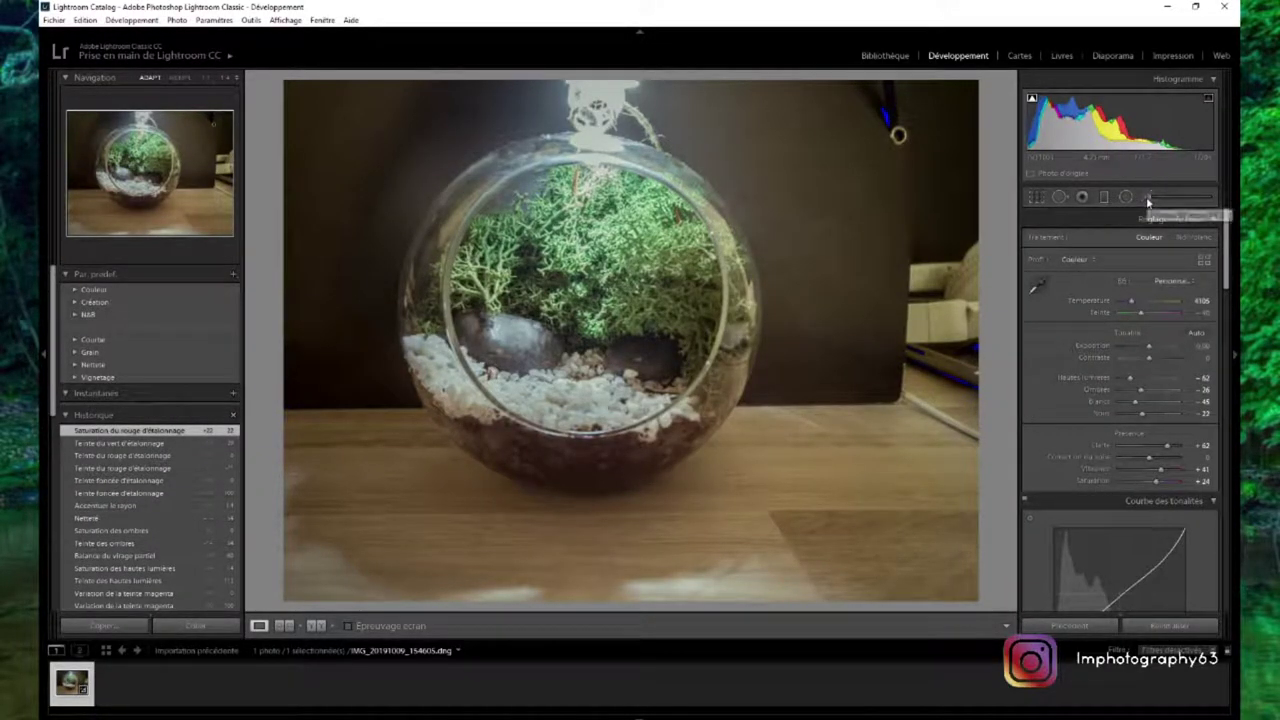
pyautogui.click(1148, 199)
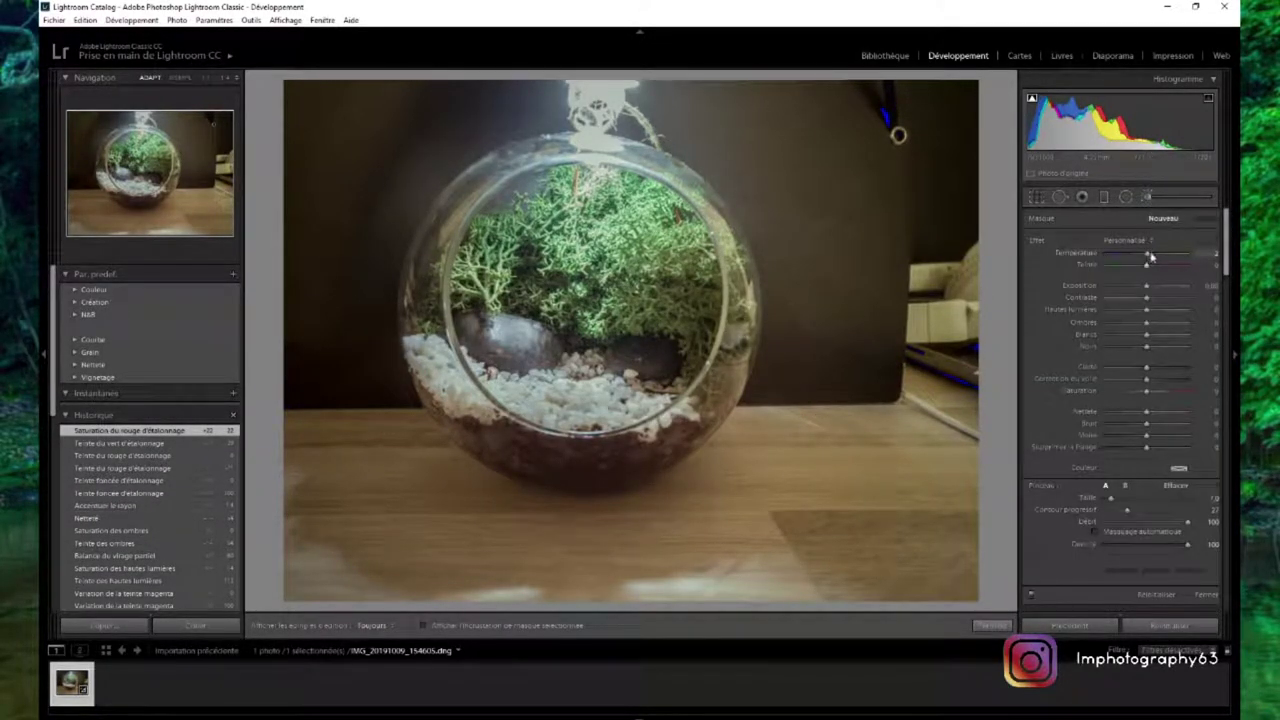
# Step: Try a cooler brush stroke on the table, then undo it
pyautogui.moveTo(772, 498); pyautogui.dragTo(840, 455)
pyautogui.moveTo(1165, 253); pyautogui.dragTo(1144, 253)
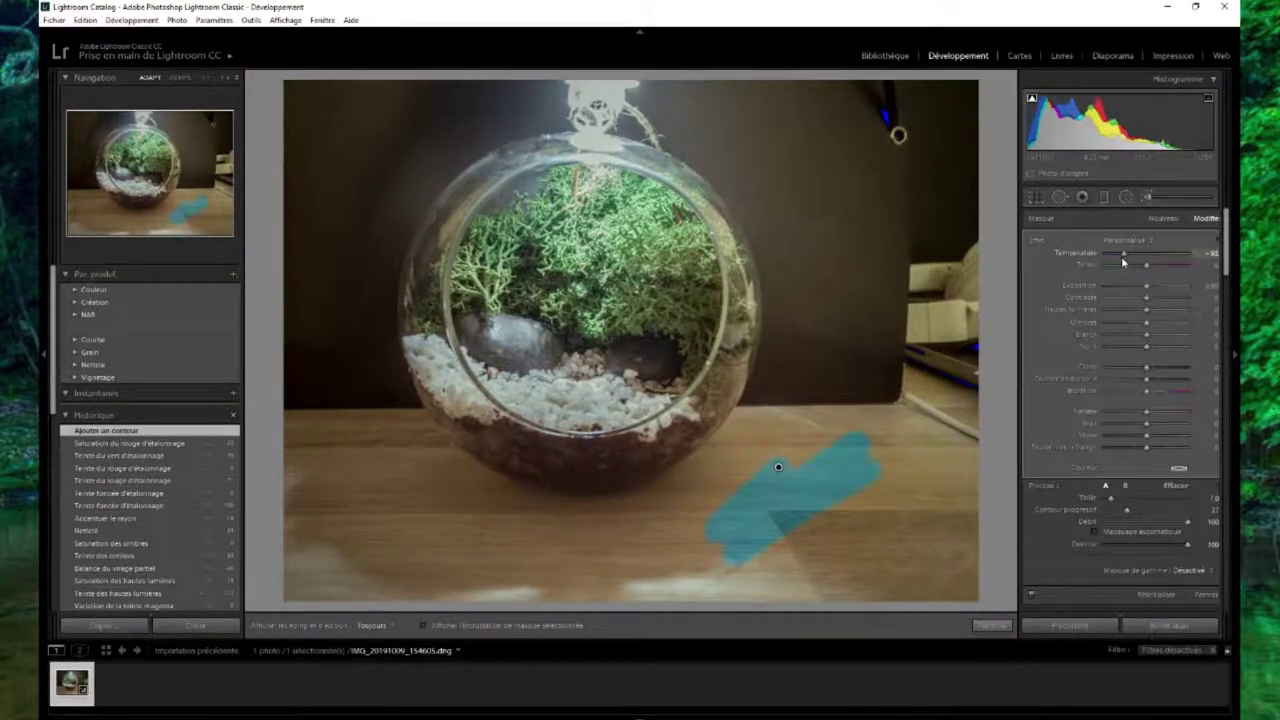
pyautogui.hotkey('ctrl', 'z')
pyautogui.hotkey('ctrl', 'z')
pyautogui.click(1146, 199)
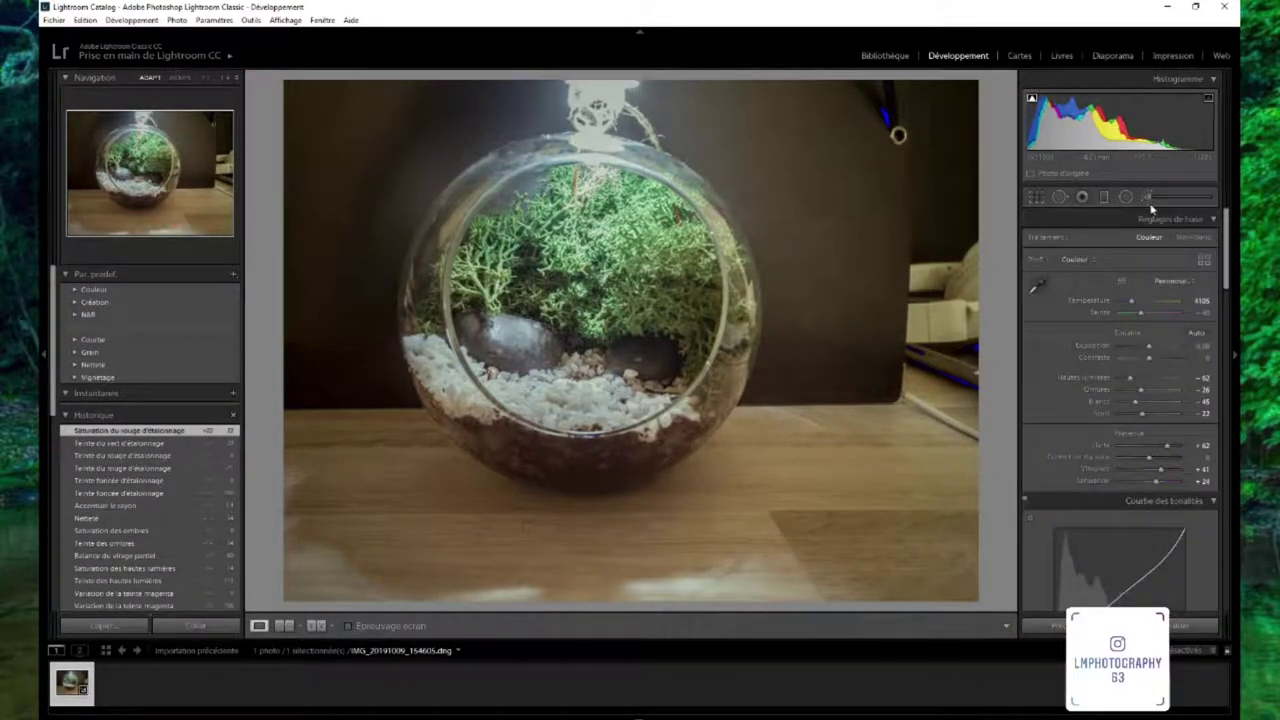
pyautogui.click(1146, 198)
# Step: Paint a brush mask over the table top, warm it and set density to about 25
pyautogui.moveTo(290, 423)
pyautogui.mouseDown()
pyautogui.moveTo(850, 393)
pyautogui.moveTo(818, 600)
pyautogui.mouseUp()
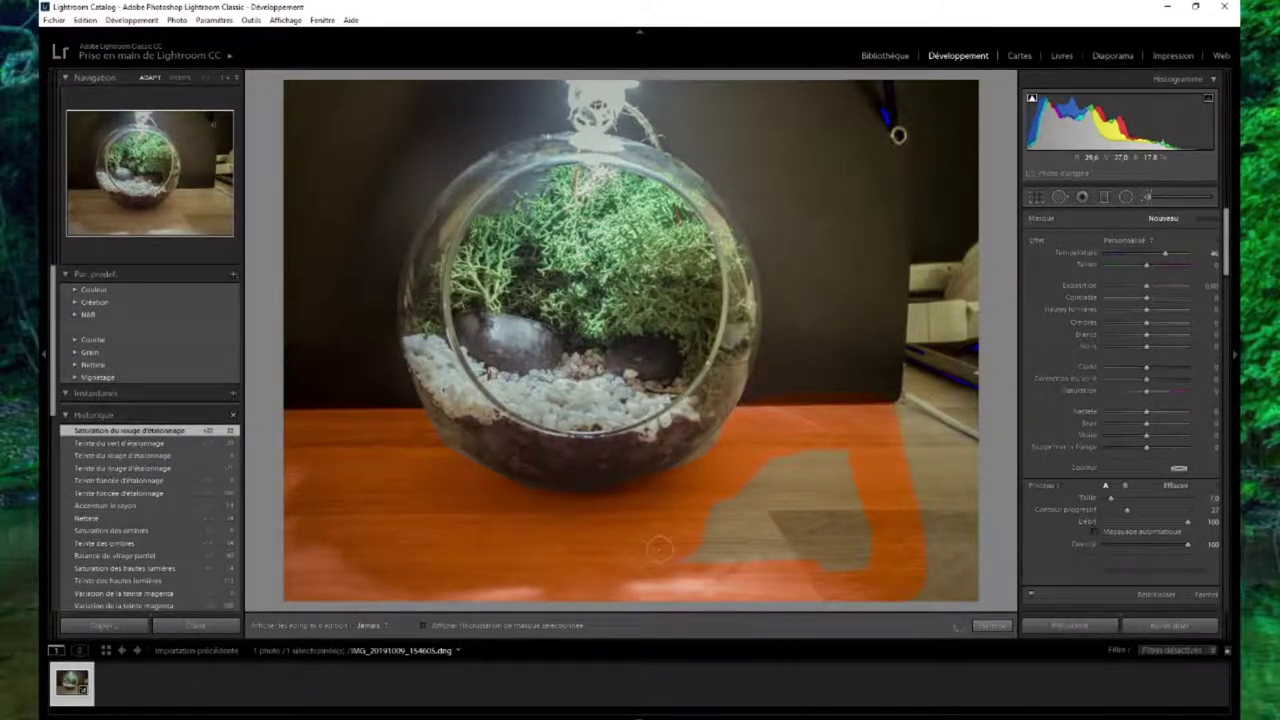
pyautogui.moveTo(1165, 253)
pyautogui.mouseDown()
pyautogui.moveTo(1115, 264)
pyautogui.moveTo(1146, 264)
pyautogui.mouseUp()
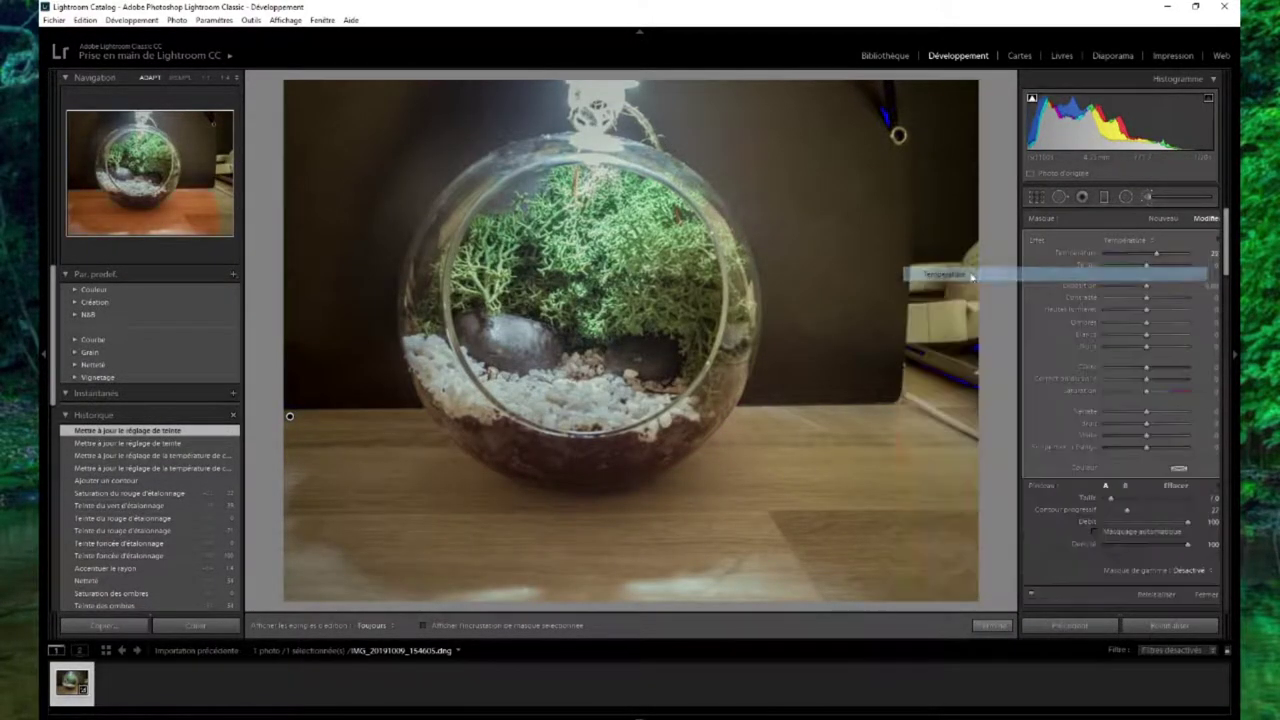
pyautogui.moveTo(1146, 253); pyautogui.dragTo(1162, 253)
pyautogui.moveTo(1146, 393)
pyautogui.mouseDown()
pyautogui.moveTo(1109, 395)
pyautogui.moveTo(1146, 393)
pyautogui.mouseUp()
pyautogui.scroll(-2, 1125, 396)
pyautogui.moveTo(1176, 435); pyautogui.dragTo(1122, 437)
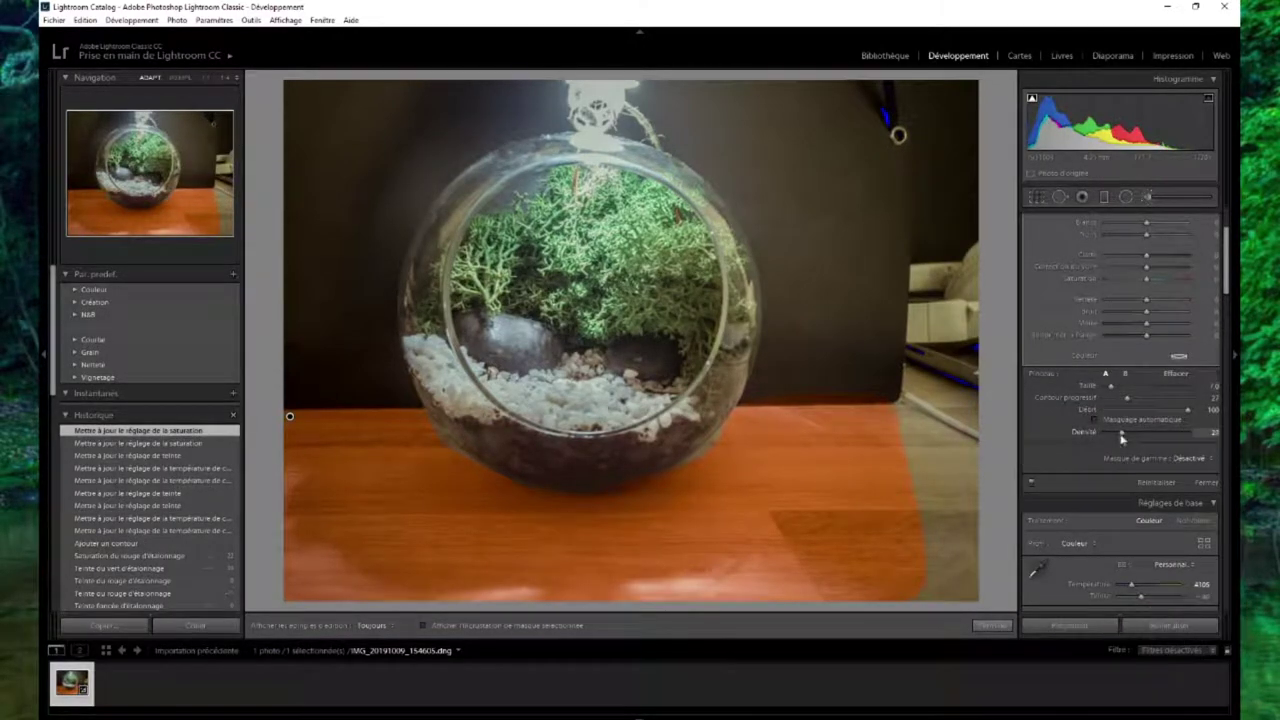
# Step: Give the brushed table a yellow colour tint, then reset to discard all brush adjustments
pyautogui.click(1179, 356)
pyautogui.click(957, 371)
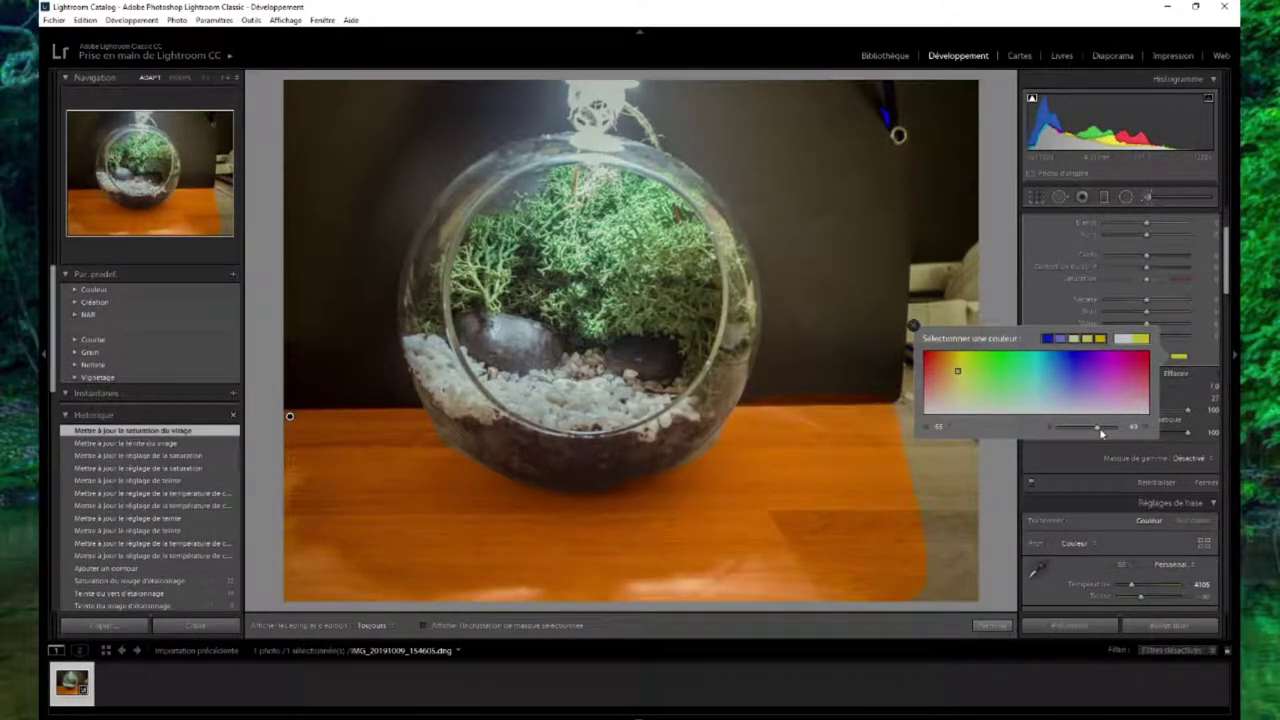
pyautogui.click(1051, 452)
pyautogui.moveTo(1167, 391)
pyautogui.mouseDown()
pyautogui.moveTo(1150, 391)
pyautogui.moveTo(1167, 391)
pyautogui.mouseUp()
pyautogui.moveTo(1146, 286)
pyautogui.mouseDown()
pyautogui.moveTo(1130, 286)
pyautogui.moveTo(1146, 286)
pyautogui.mouseUp()
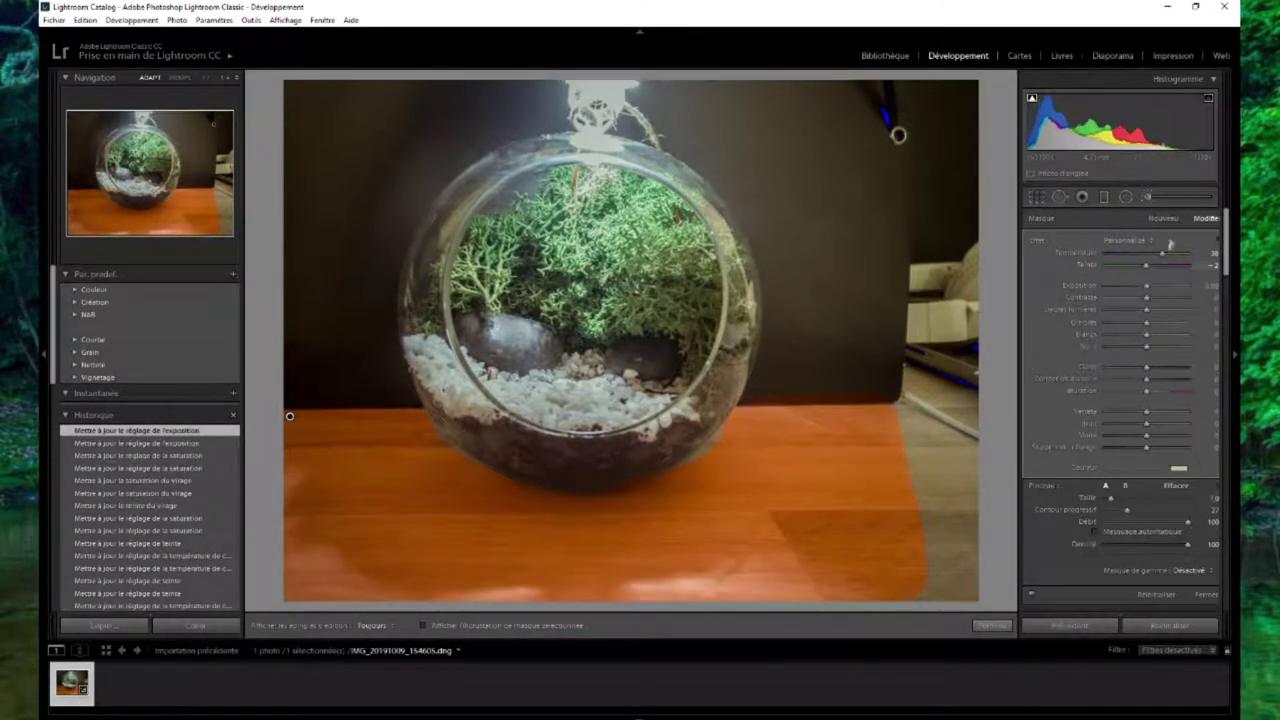
pyautogui.click(1205, 596)
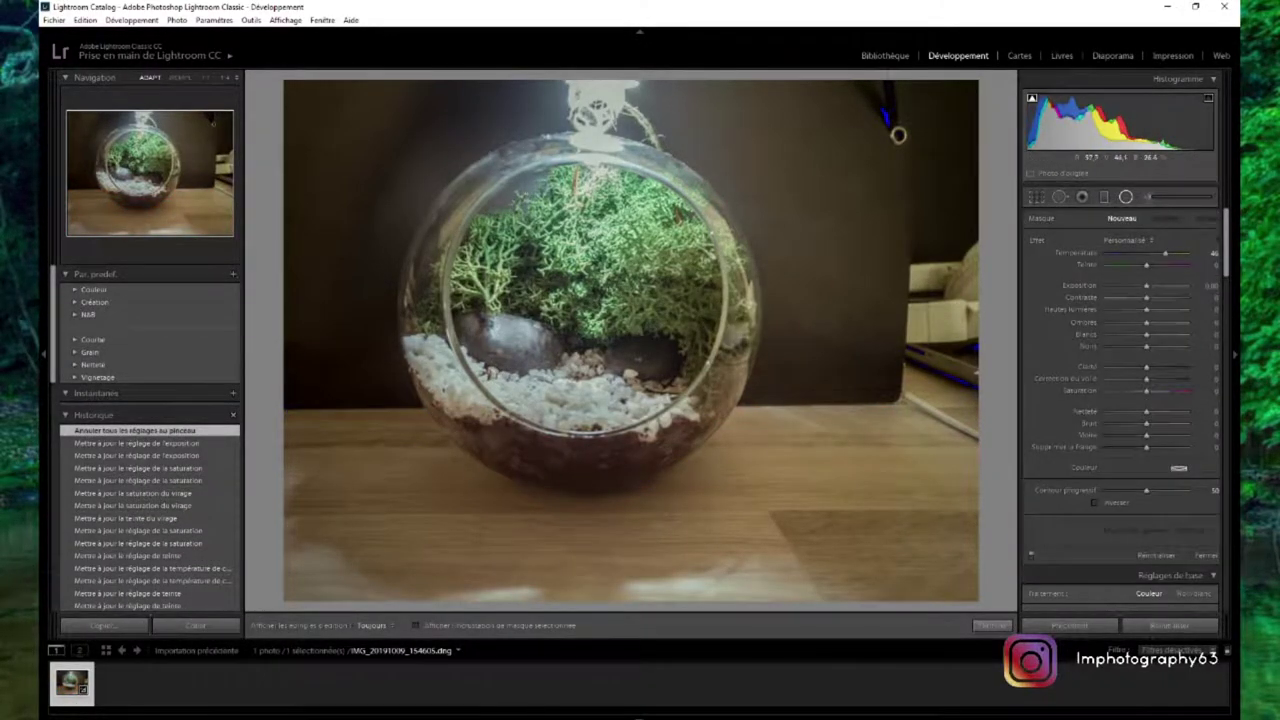
# Step: Draw a radial filter ellipse fitted around the glass globe
pyautogui.moveTo(560, 300); pyautogui.dragTo(770, 480)
pyautogui.moveTo(571, 343); pyautogui.dragTo(577, 310)
pyautogui.moveTo(368, 310); pyautogui.dragTo(395, 309)
pyautogui.moveTo(1165, 252)
pyautogui.mouseDown()
pyautogui.moveTo(1151, 252)
pyautogui.moveTo(1143, 288)
pyautogui.moveTo(1124, 298)
pyautogui.mouseUp()
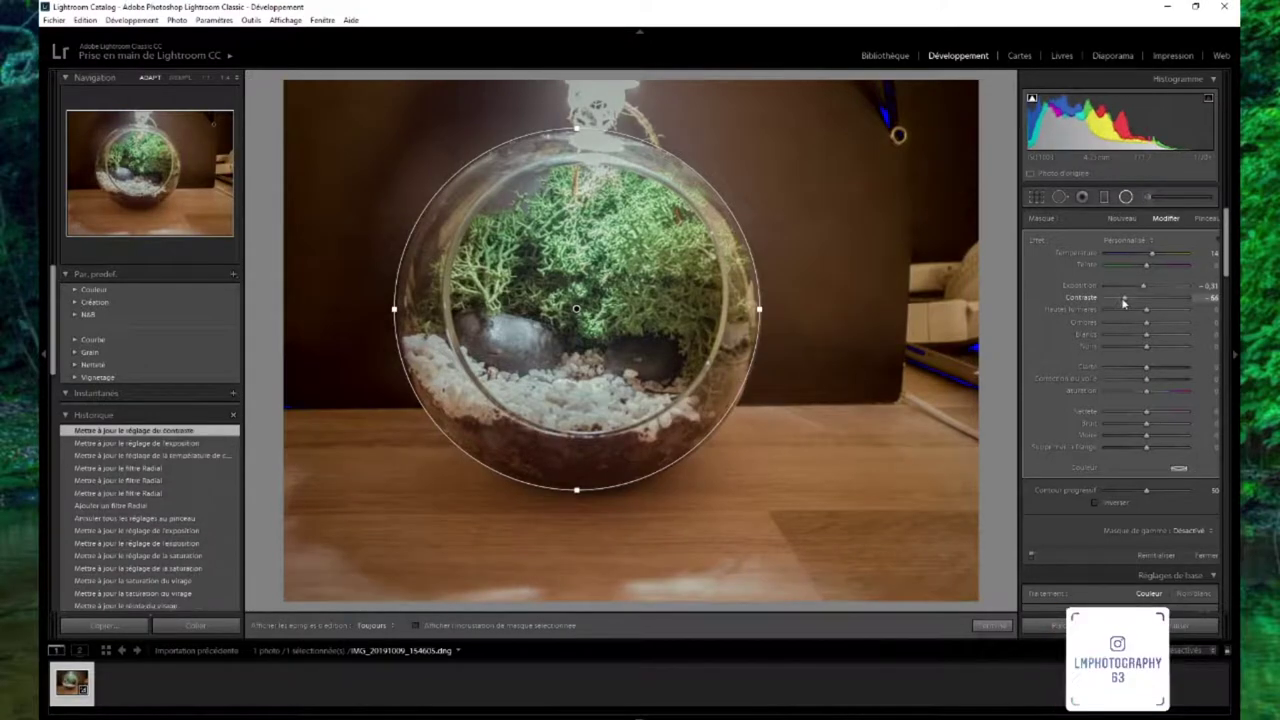
# Step: Set the radial filter to exposure −0.31, contrast −54, clarity −20, saturation −15, feather 50
pyautogui.moveTo(1138, 336); pyautogui.dragTo(1150, 346)
pyautogui.moveTo(1150, 346)
pyautogui.mouseDown()
pyautogui.moveTo(1095, 369)
pyautogui.moveTo(1147, 369)
pyautogui.moveTo(1134, 368)
pyautogui.moveTo(1153, 379)
pyautogui.moveTo(1139, 391)
pyautogui.moveTo(1146, 411)
pyautogui.mouseUp()
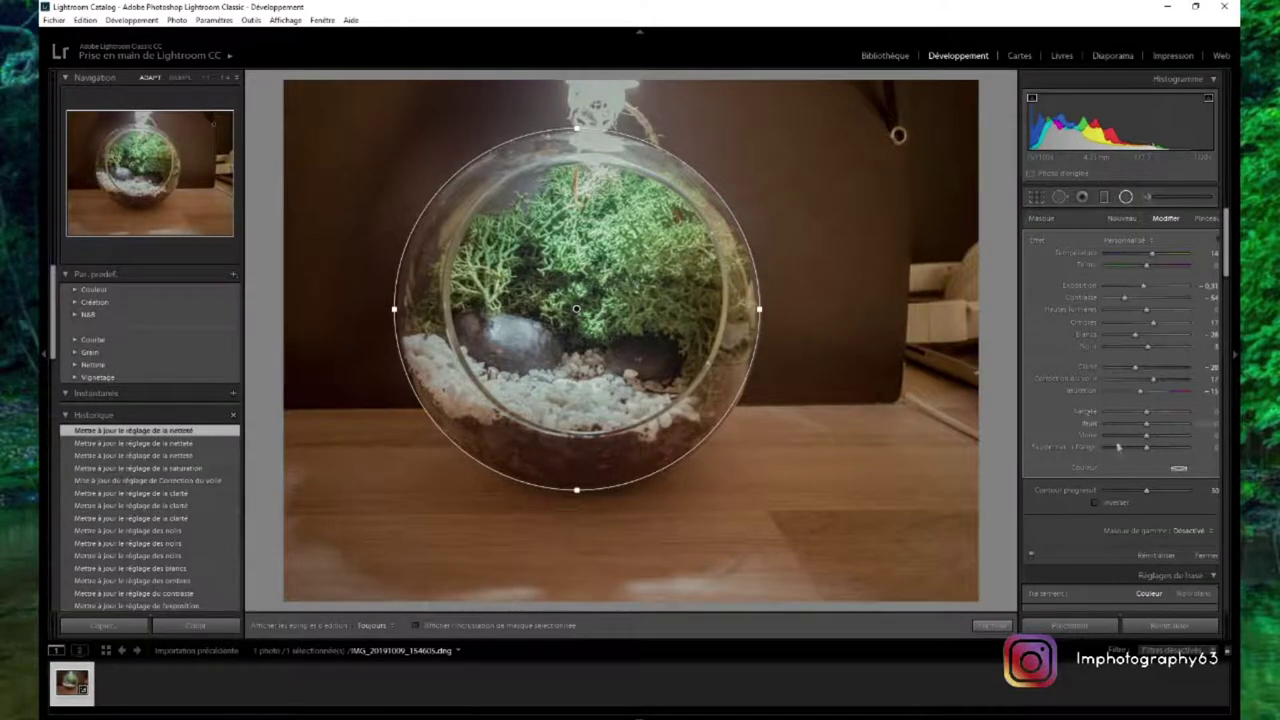
pyautogui.doubleClick(1080, 491)
pyautogui.click(1093, 502)
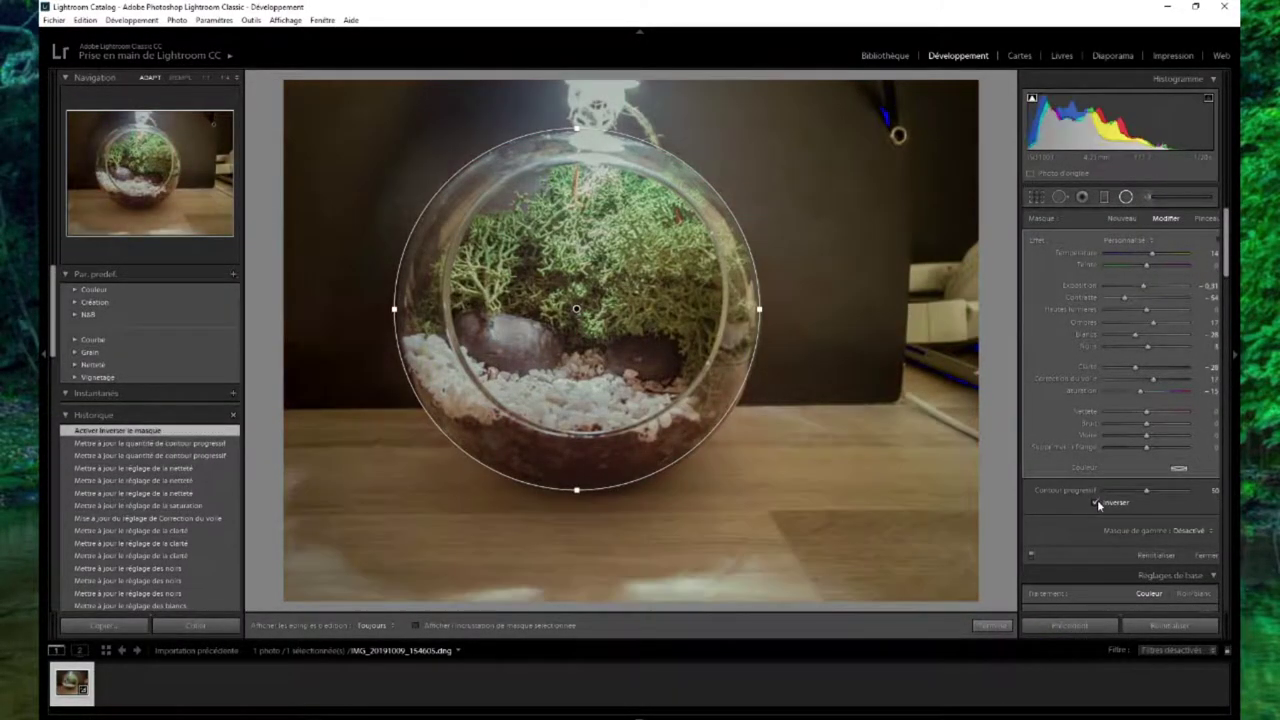
pyautogui.click(1205, 555)
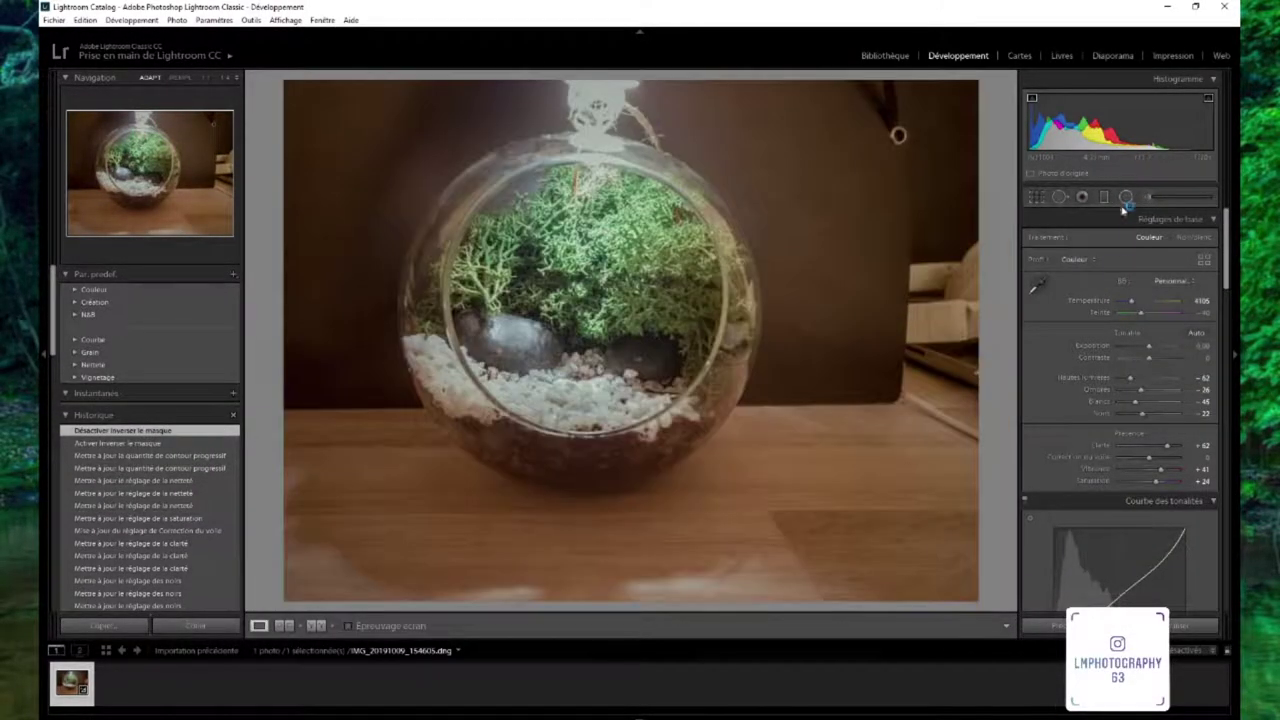
# Step: Draw a new inverted radial filter over the bowl with temperature reset to zero
pyautogui.hotkey('shift', 'm')
pyautogui.moveTo(594, 246); pyautogui.dragTo(746, 400)
pyautogui.moveTo(421, 262); pyautogui.dragTo(448, 262)
pyautogui.moveTo(582, 262); pyautogui.dragTo(588, 294)
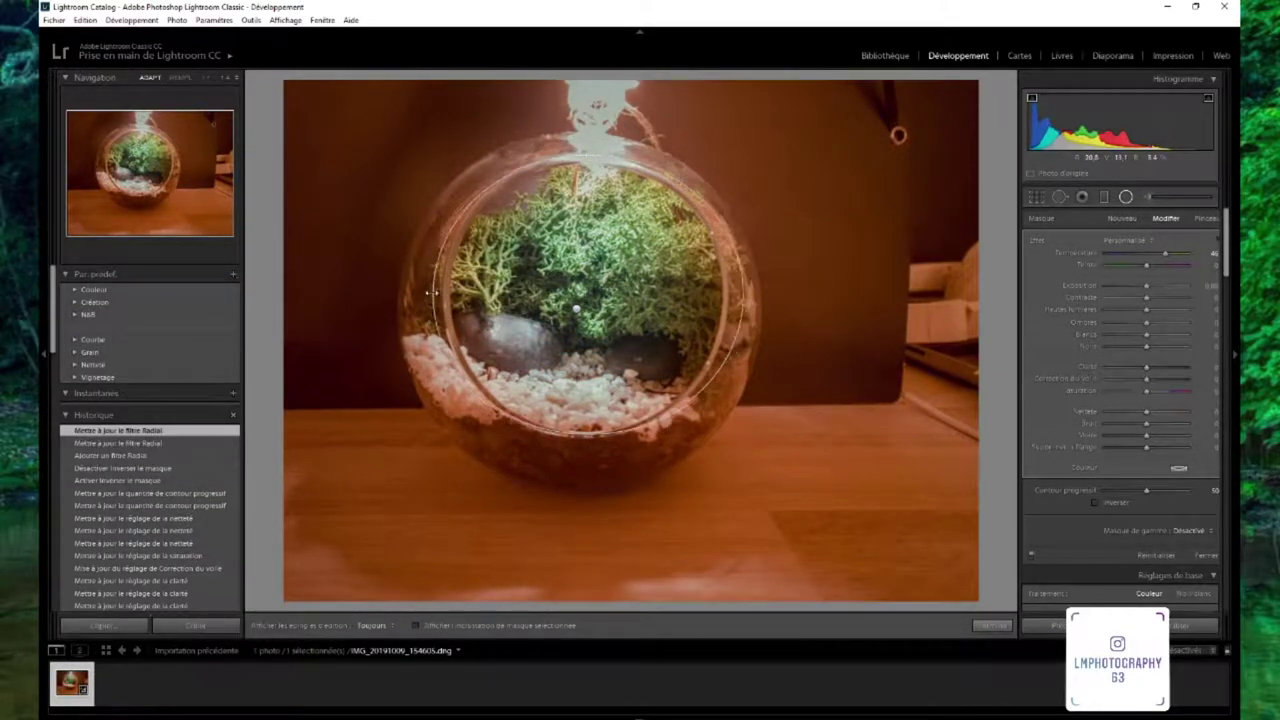
pyautogui.doubleClick(1082, 258)
pyautogui.click(1093, 502)
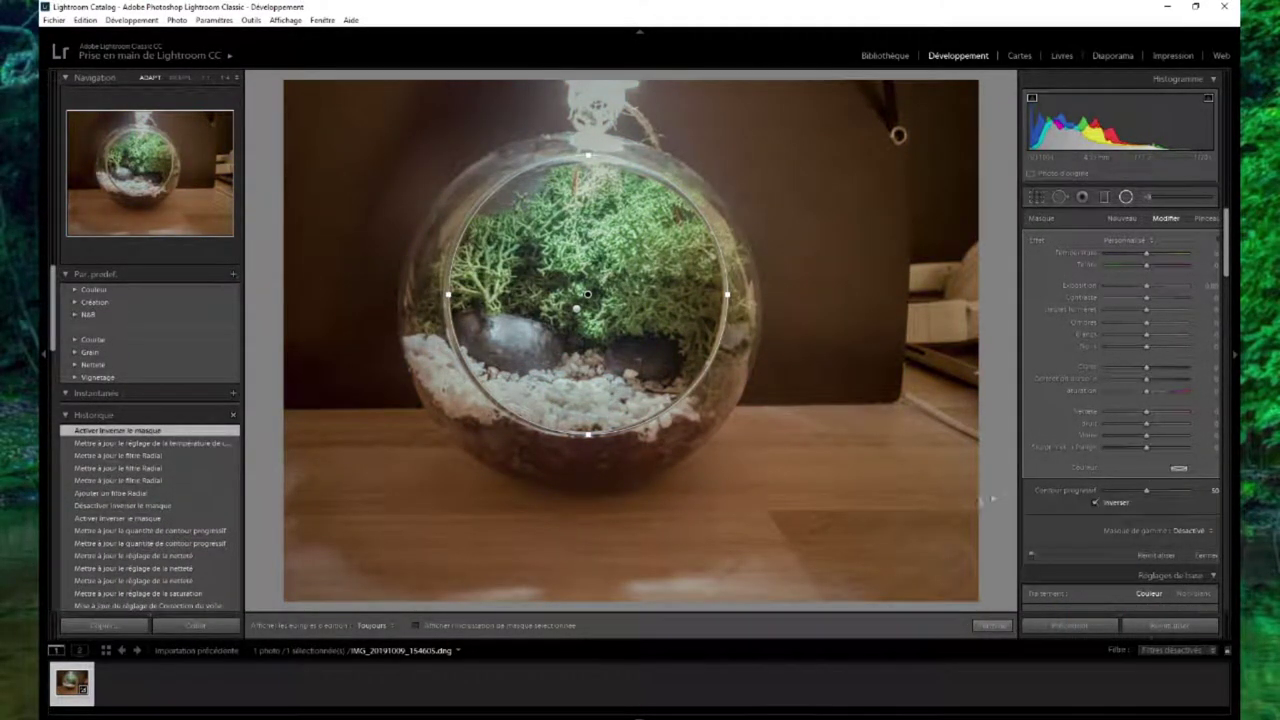
# Step: Inside the circle, tint greener, boost contrast and clarity, and warm the temperature slightly
pyautogui.moveTo(1148, 258)
pyautogui.mouseDown()
pyautogui.moveTo(1137, 266)
pyautogui.moveTo(1186, 297)
pyautogui.moveTo(1147, 312)
pyautogui.moveTo(1133, 334)
pyautogui.moveTo(1150, 346)
pyautogui.moveTo(1144, 323)
pyautogui.mouseUp()
pyautogui.doubleClick(1079, 285)
pyautogui.doubleClick(1089, 346)
pyautogui.moveTo(1146, 367)
pyautogui.mouseDown()
pyautogui.moveTo(1158, 370)
pyautogui.moveTo(1147, 380)
pyautogui.mouseUp()
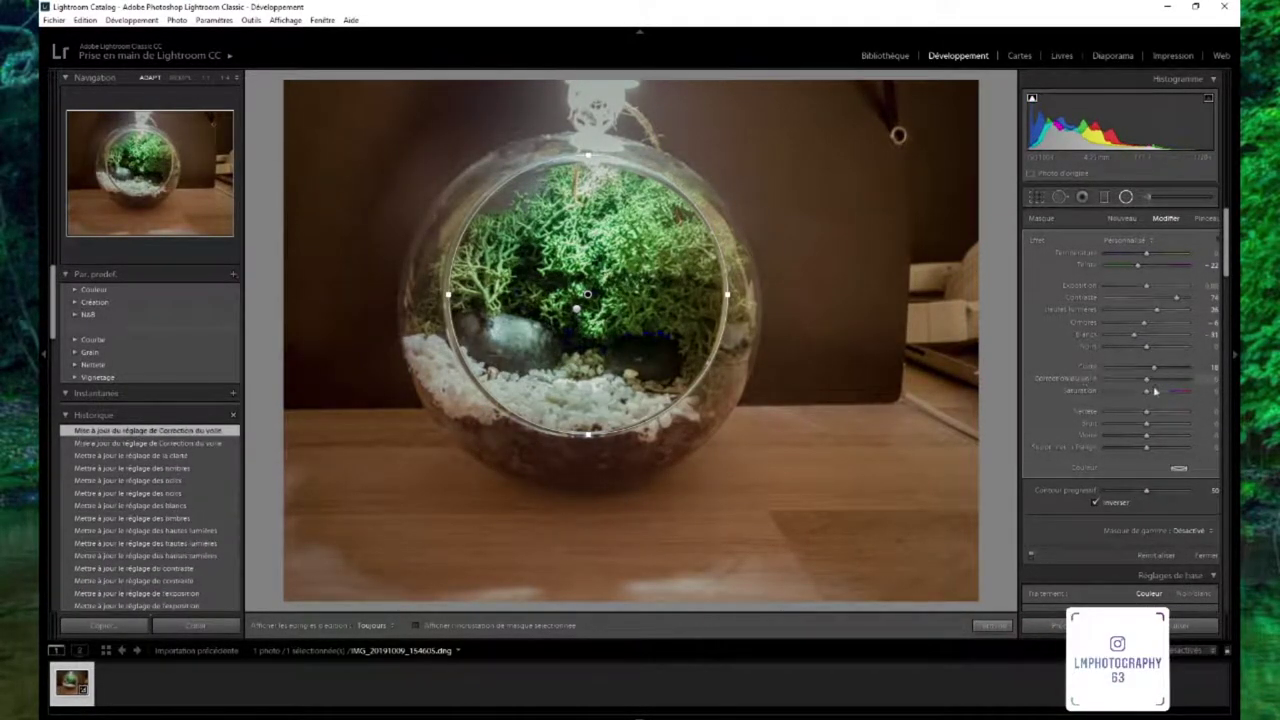
pyautogui.moveTo(1224, 393); pyautogui.dragTo(1224, 393)
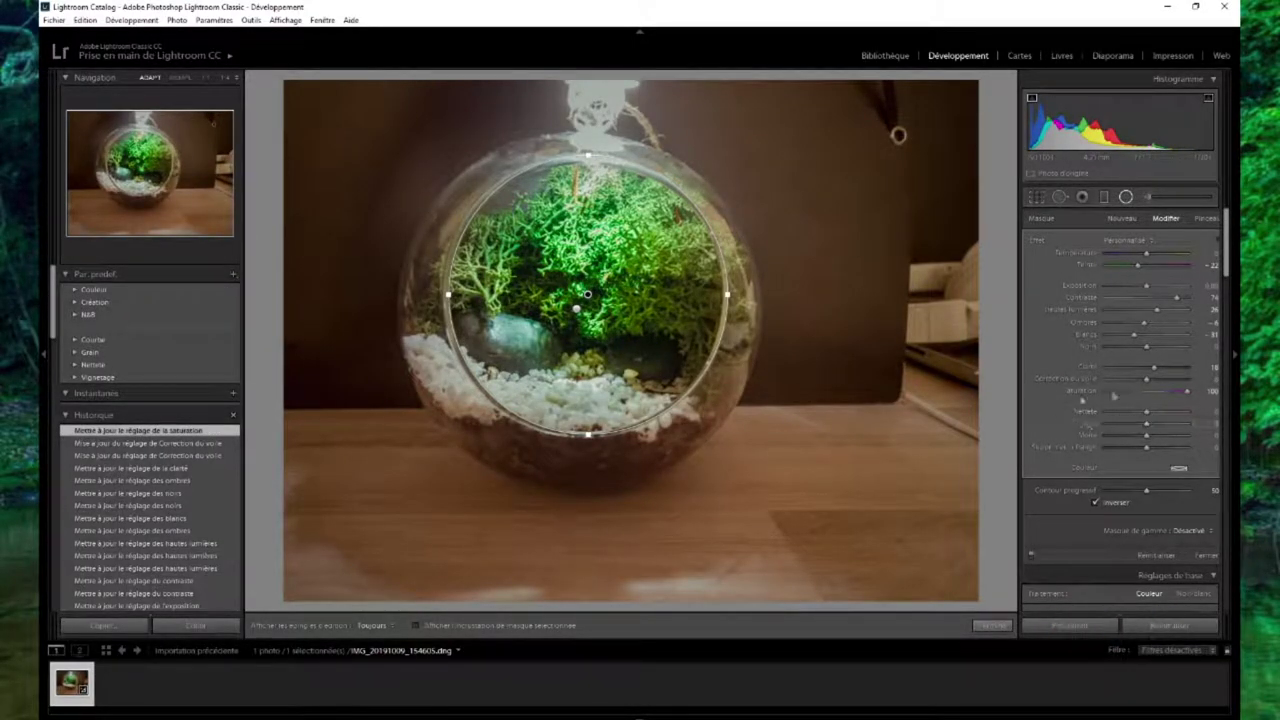
pyautogui.doubleClick(1097, 397)
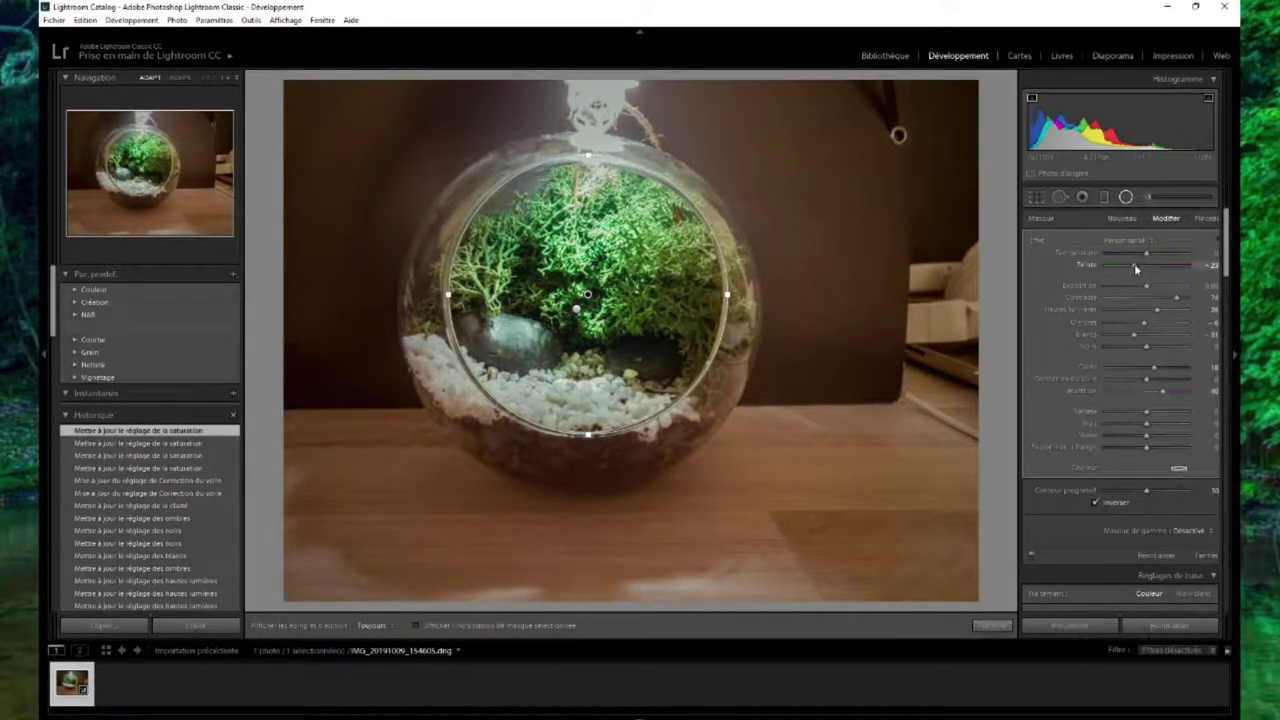
pyautogui.moveTo(1143, 258); pyautogui.dragTo(1151, 258)
# Step: Close the radial filter and compare the photo before and after editing
pyautogui.click(1206, 555)
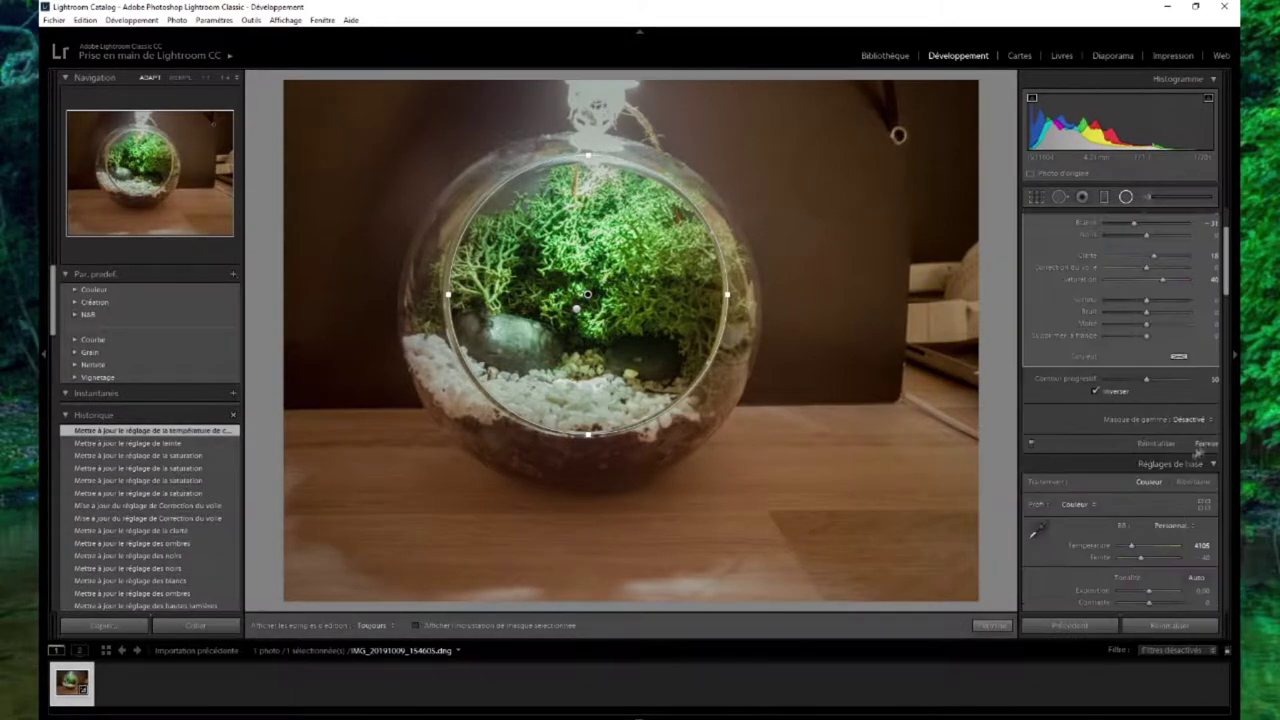
pyautogui.click(1203, 442)
pyautogui.press('y')
pyautogui.press('y')
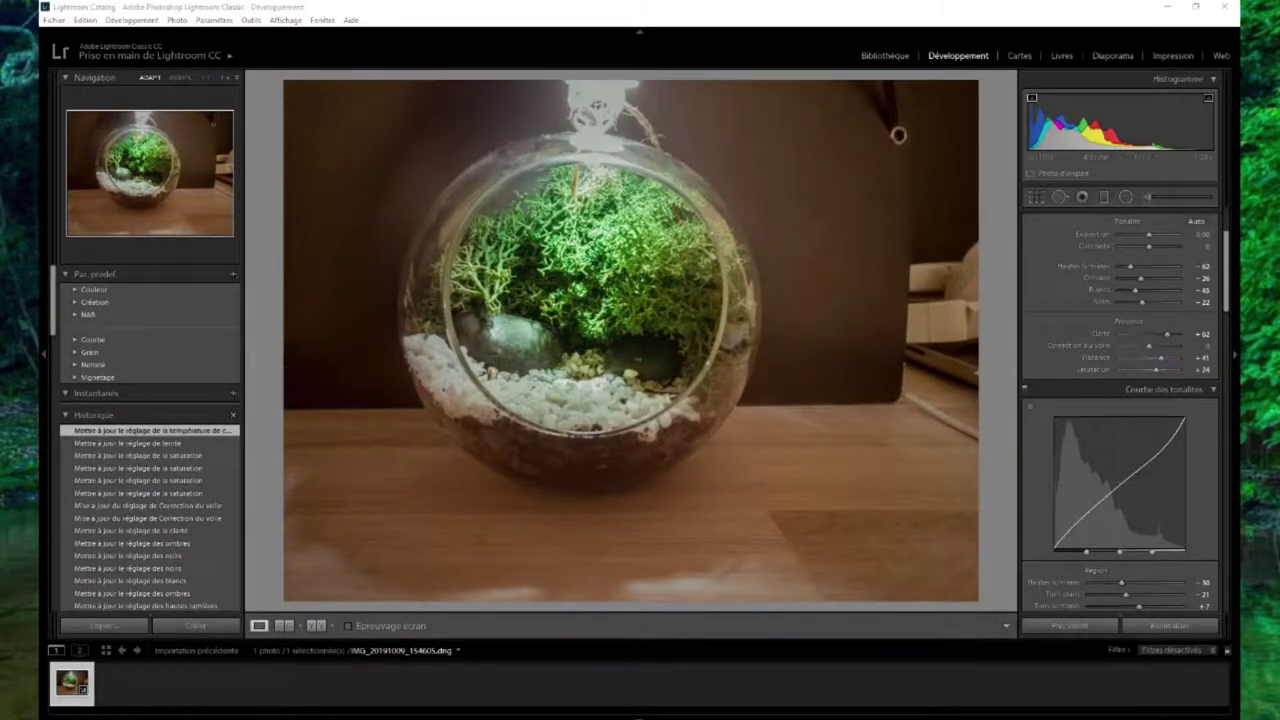
pyautogui.click(53, 20)
# Step: Export the edited terrarium photo as a JPG, then open it from the Lightroom export folder
pyautogui.click(80, 186)
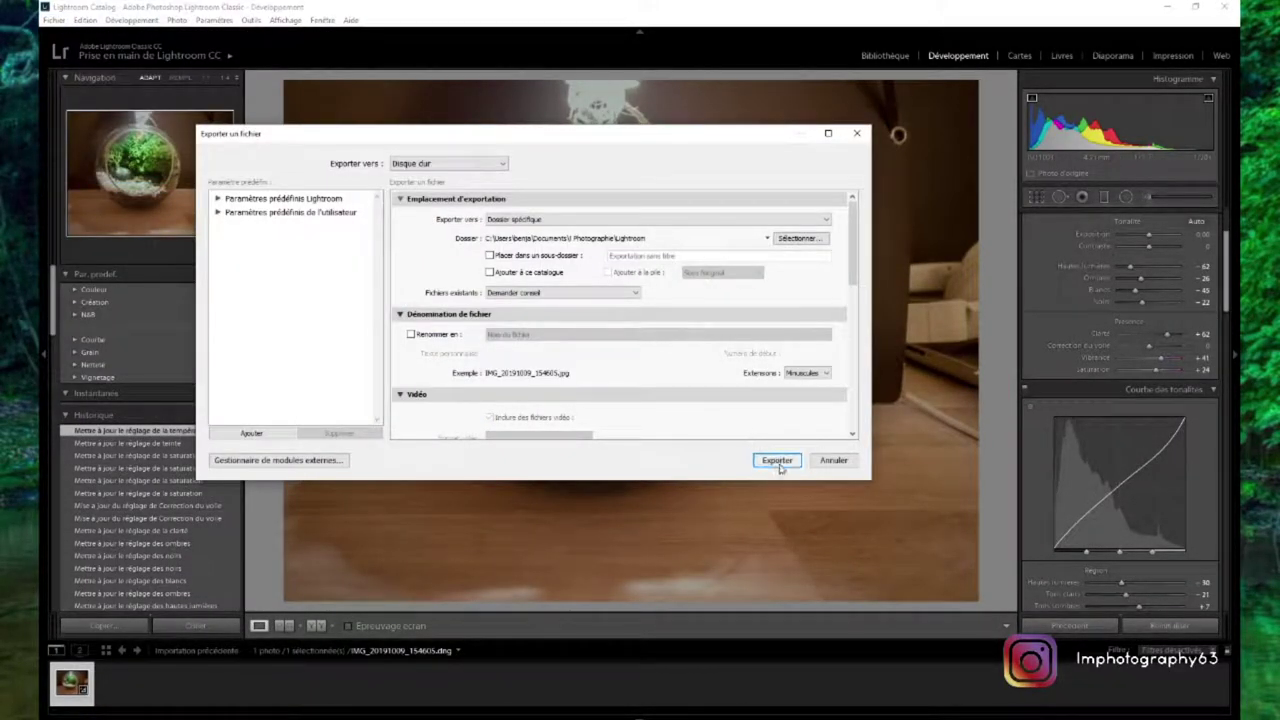
pyautogui.click(778, 461)
pyautogui.press('Return')
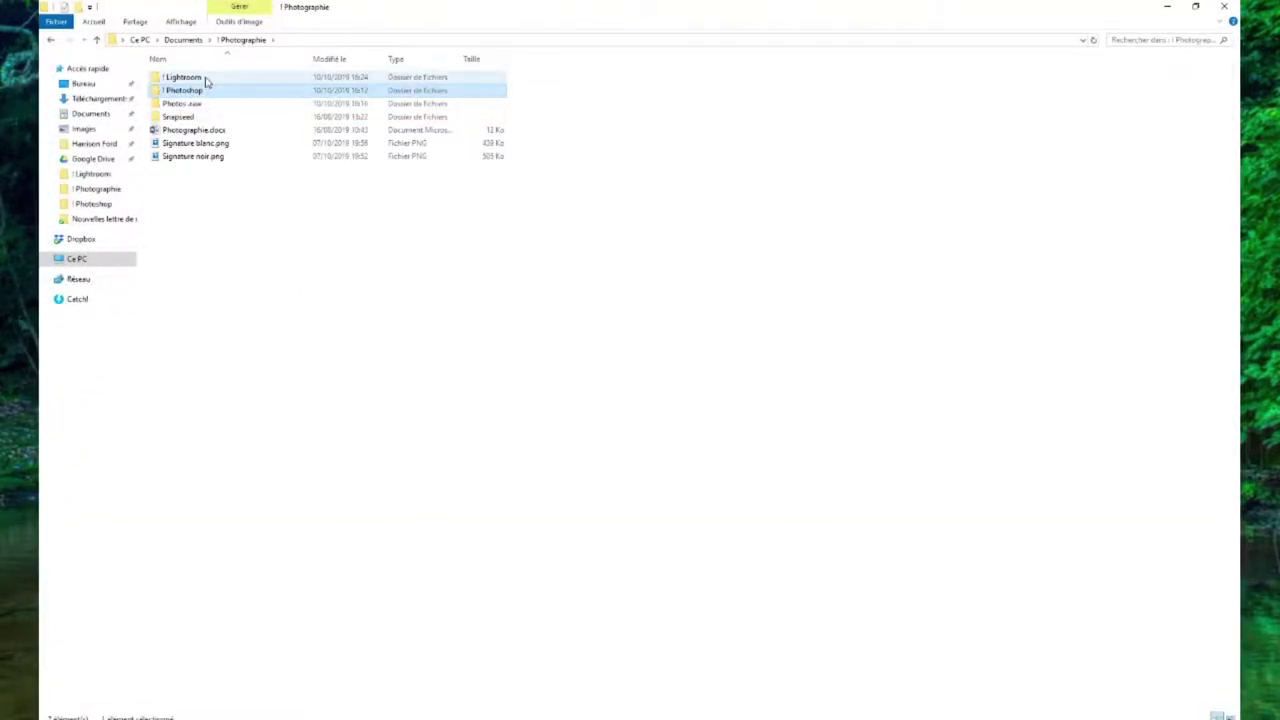
pyautogui.doubleClick(206, 82)
pyautogui.doubleClick(520, 94)
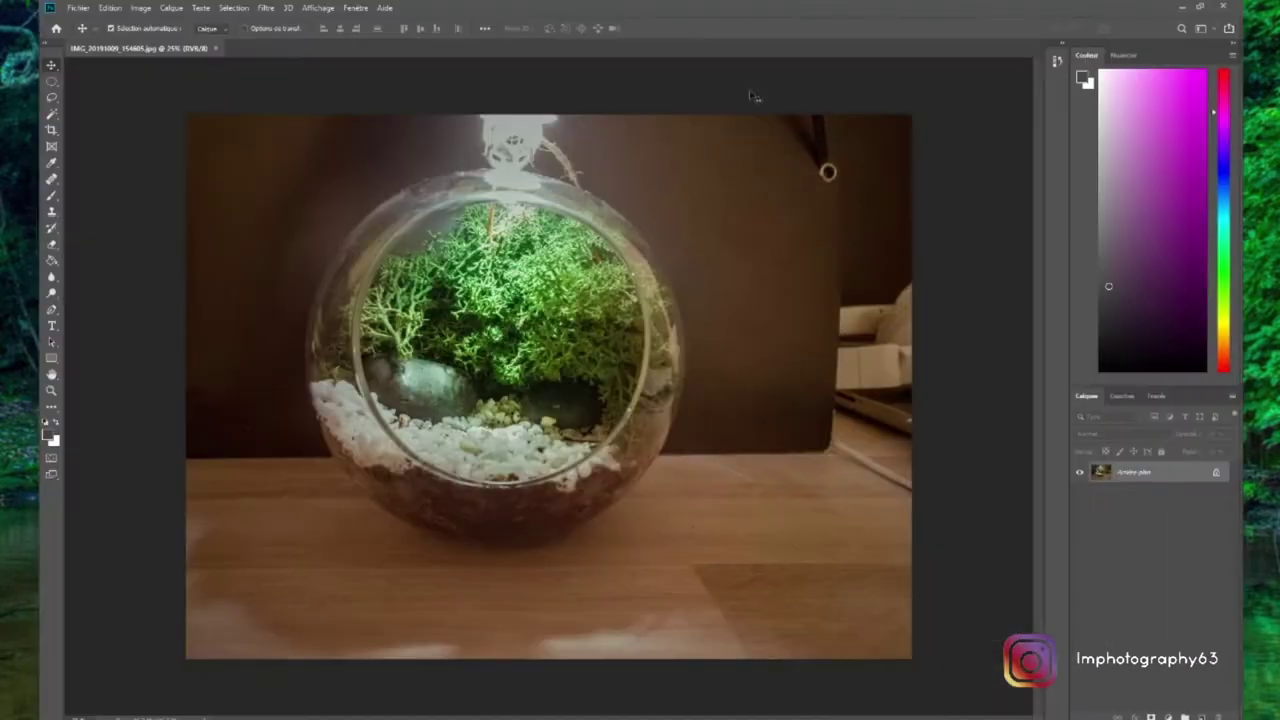
# Step: Crop the photo to a 1:1 square around the bowl
pyautogui.press('c')
pyautogui.moveTo(905, 388); pyautogui.dragTo(851, 388)
pyautogui.moveTo(246, 388); pyautogui.dragTo(262, 370)
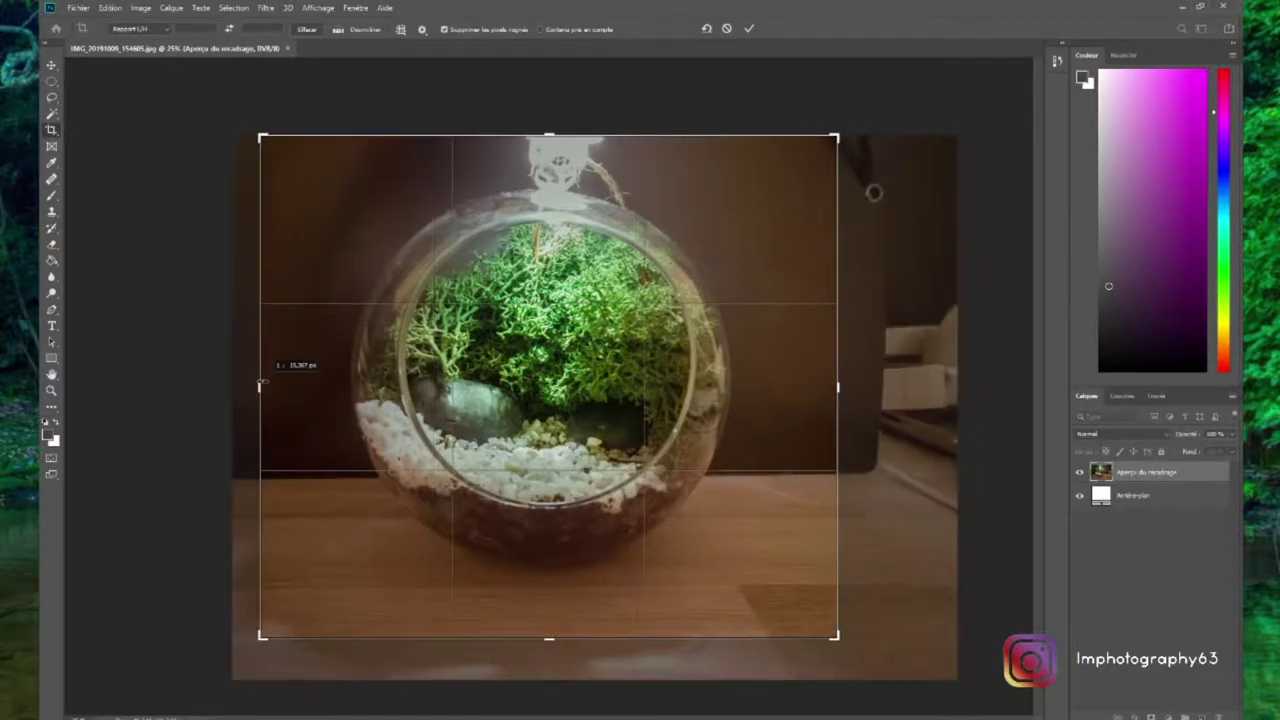
pyautogui.press('Return')
# Step: Draw an elliptical marquee selection around the glass bowl
pyautogui.press('m')
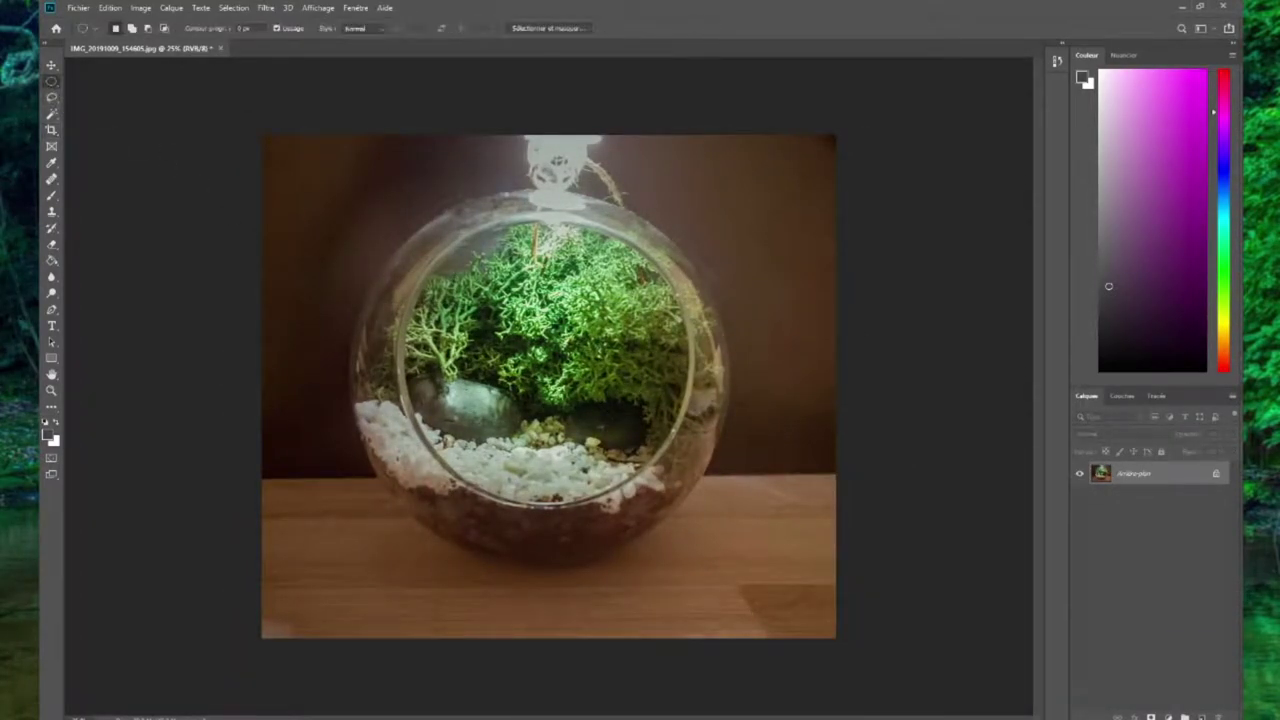
pyautogui.moveTo(343, 187); pyautogui.dragTo(578, 395)
pyautogui.moveTo(744, 374); pyautogui.dragTo(746, 377)
# Step: Invert the ellipse selection and apply a Gaussian blur of radius 51 to the outer area
pyautogui.click(266, 8)
pyautogui.click(455, 246)
pyautogui.click(923, 364)
pyautogui.click(233, 8)
pyautogui.click(262, 56)
pyautogui.click(266, 8)
pyautogui.moveTo(334, 185)
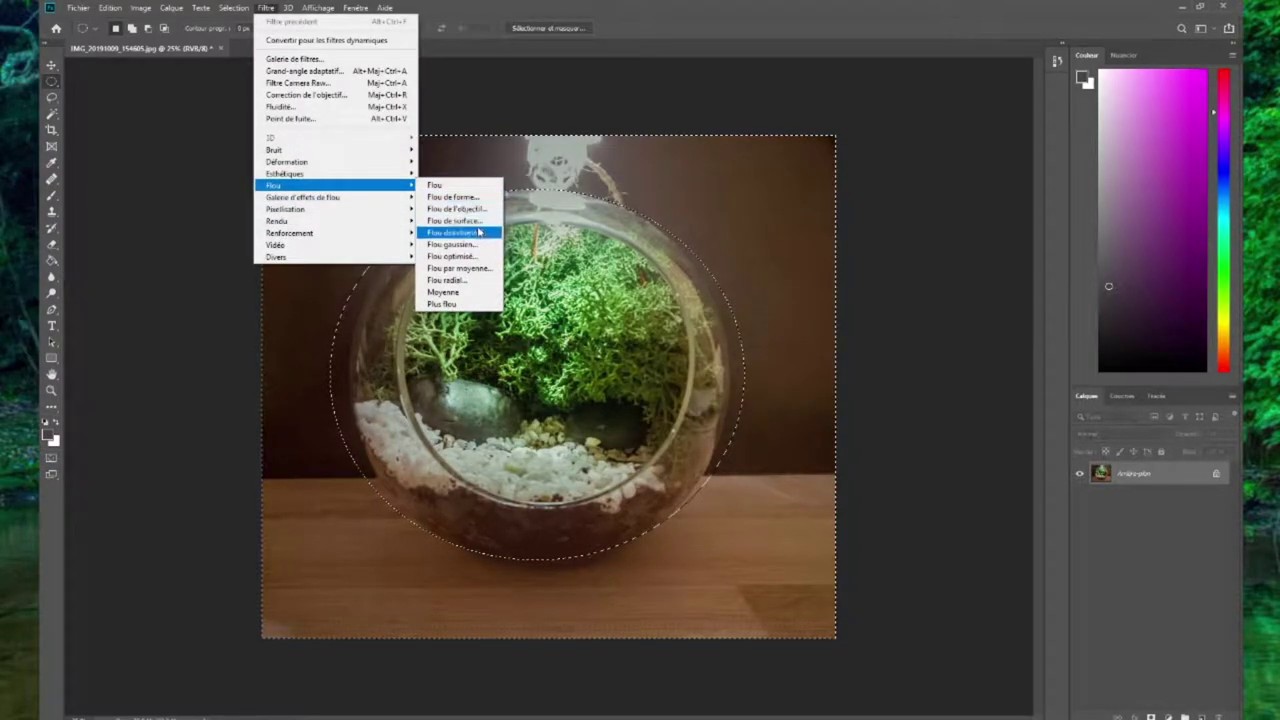
pyautogui.click(455, 244)
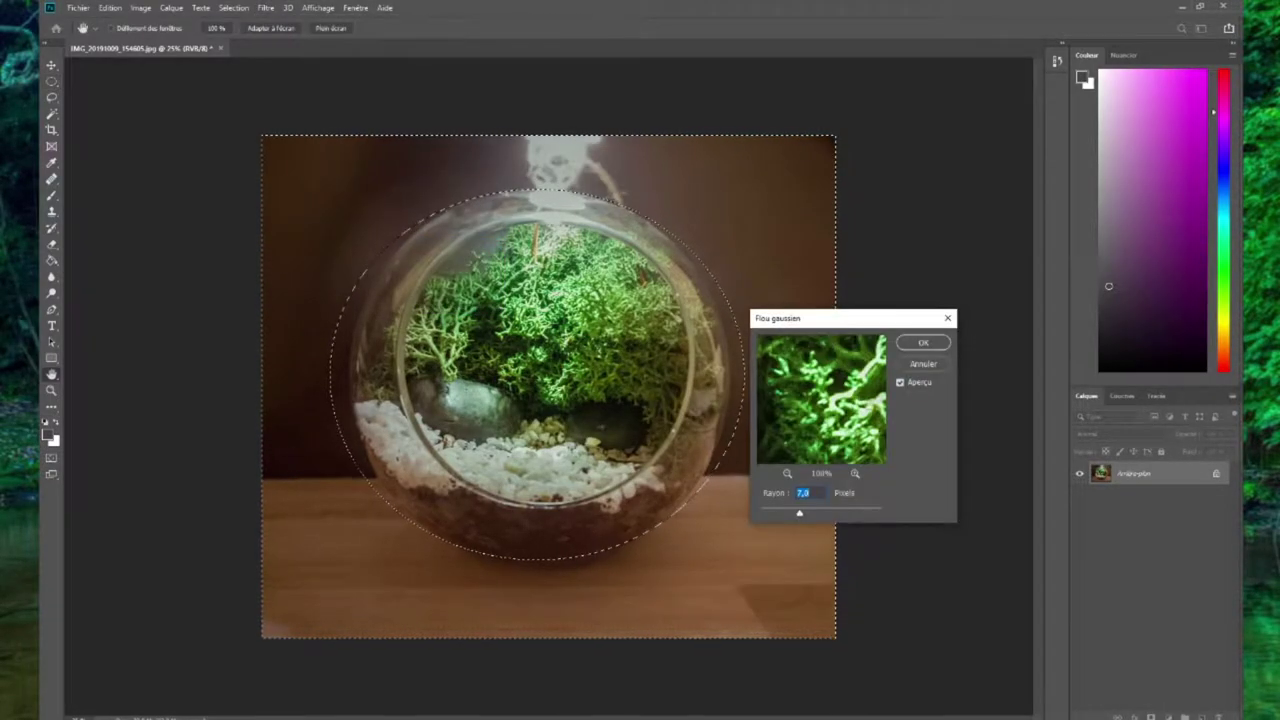
pyautogui.write('5')
pyautogui.write('1')
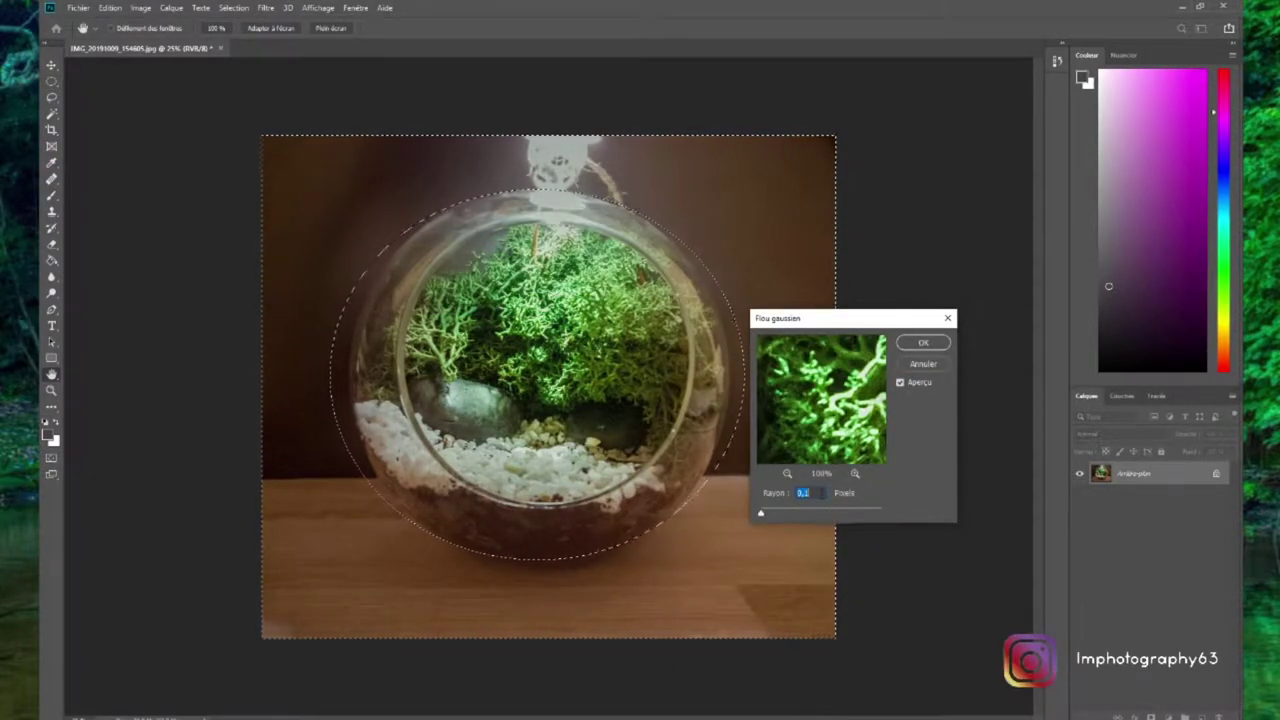
pyautogui.press('Return')
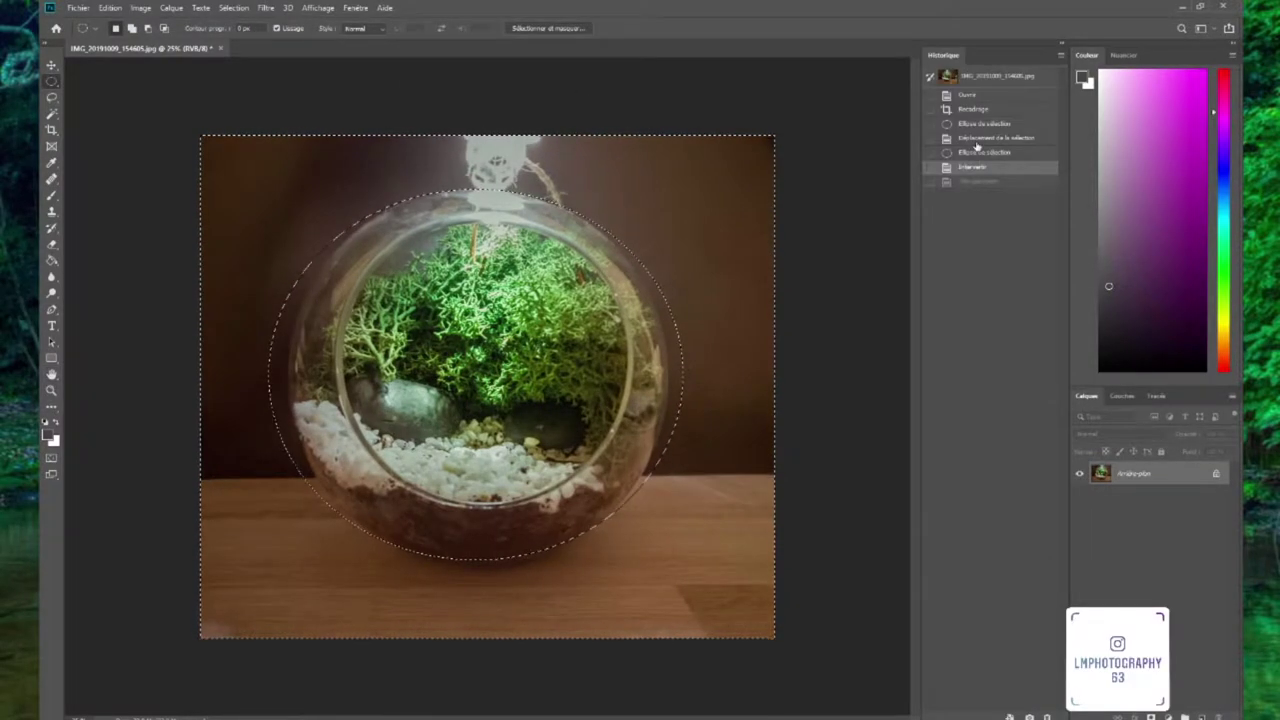
# Step: Duplicate the background layer, reselect and invert an ellipse around the terrarium, then deselect
pyautogui.hotkey('ctrl', 'j')
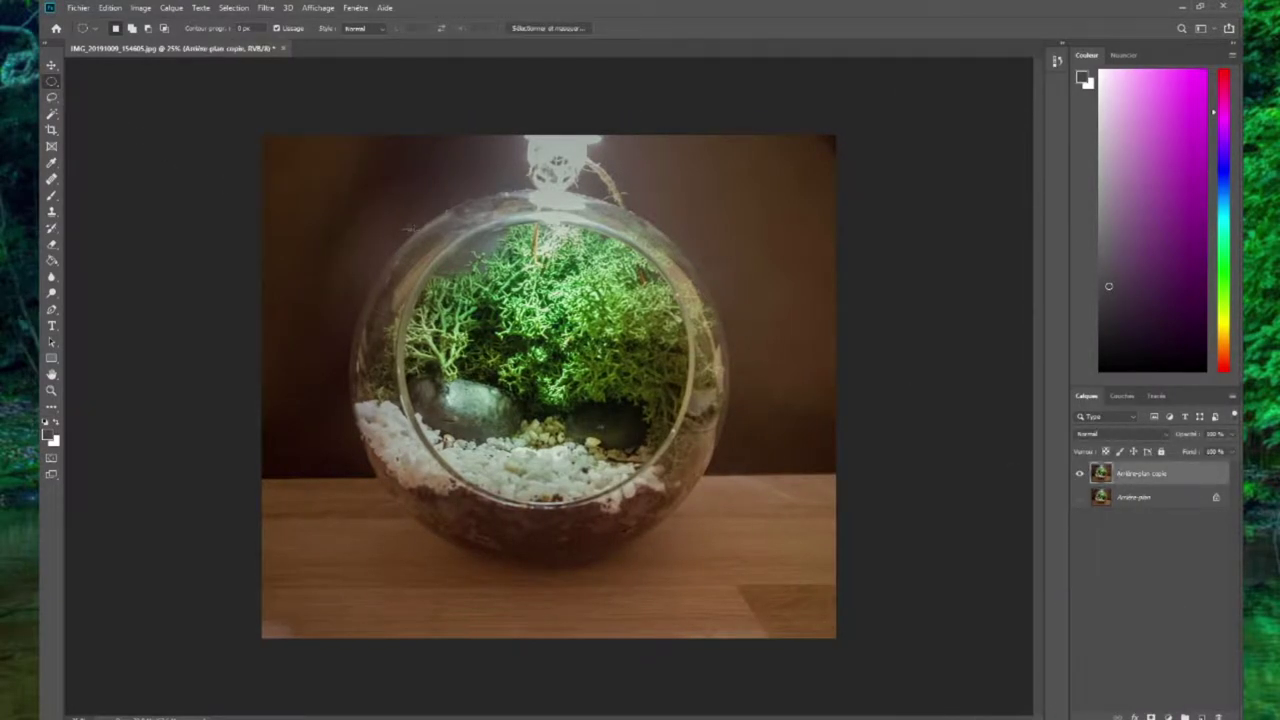
pyautogui.moveTo(410, 228)
pyautogui.mouseDown()
pyautogui.moveTo(805, 588)
pyautogui.moveTo(740, 560)
pyautogui.mouseUp()
pyautogui.hotkey('ctrl', 'shift', 'i')
pyautogui.click(266, 7)
pyautogui.moveTo(300, 185)
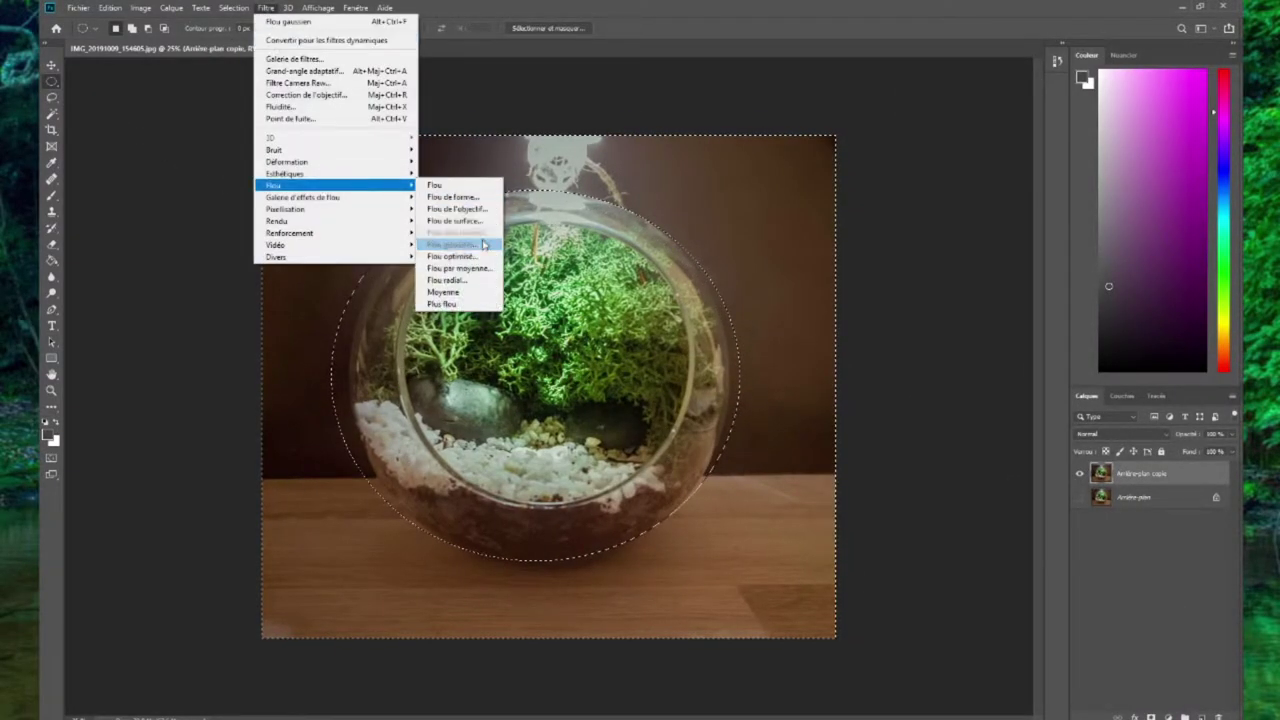
pyautogui.press('Escape')
pyautogui.hotkey('ctrl', 'd')
pyautogui.press('l')
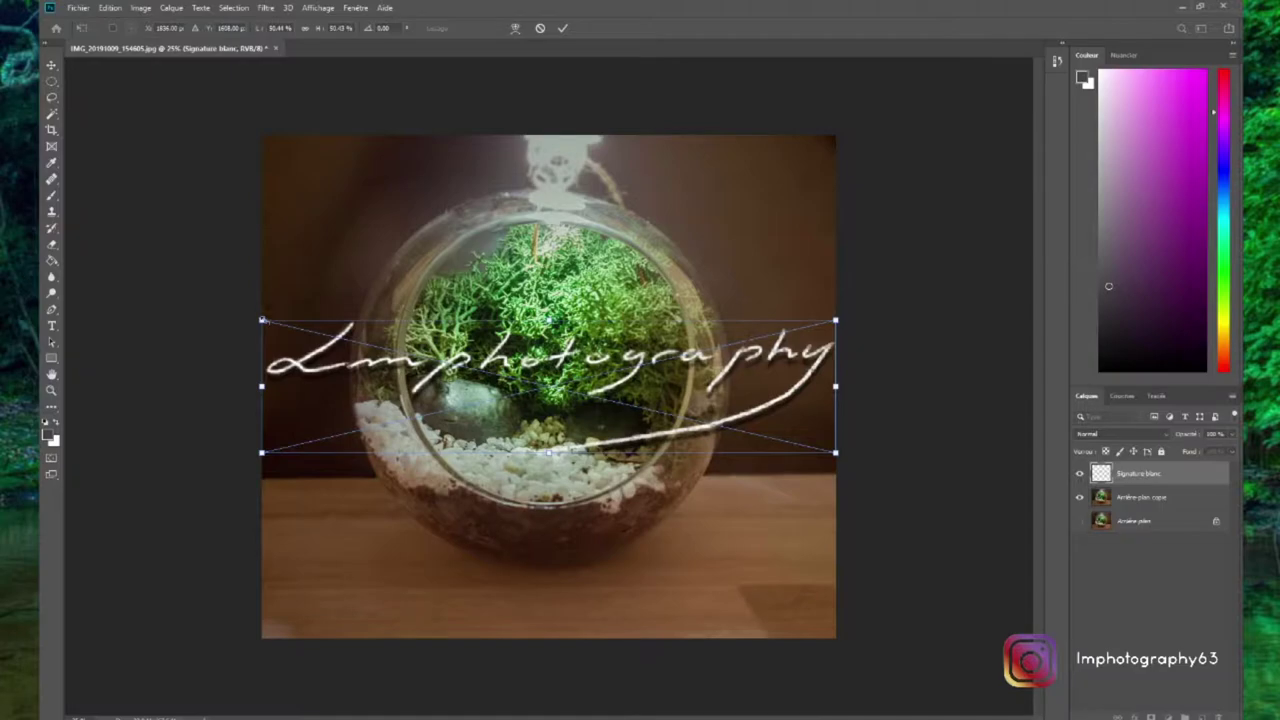
# Step: Shrink the white signature into the bottom-right corner and lower its opacity to about 35–40 %
pyautogui.moveTo(262, 320); pyautogui.dragTo(668, 587)
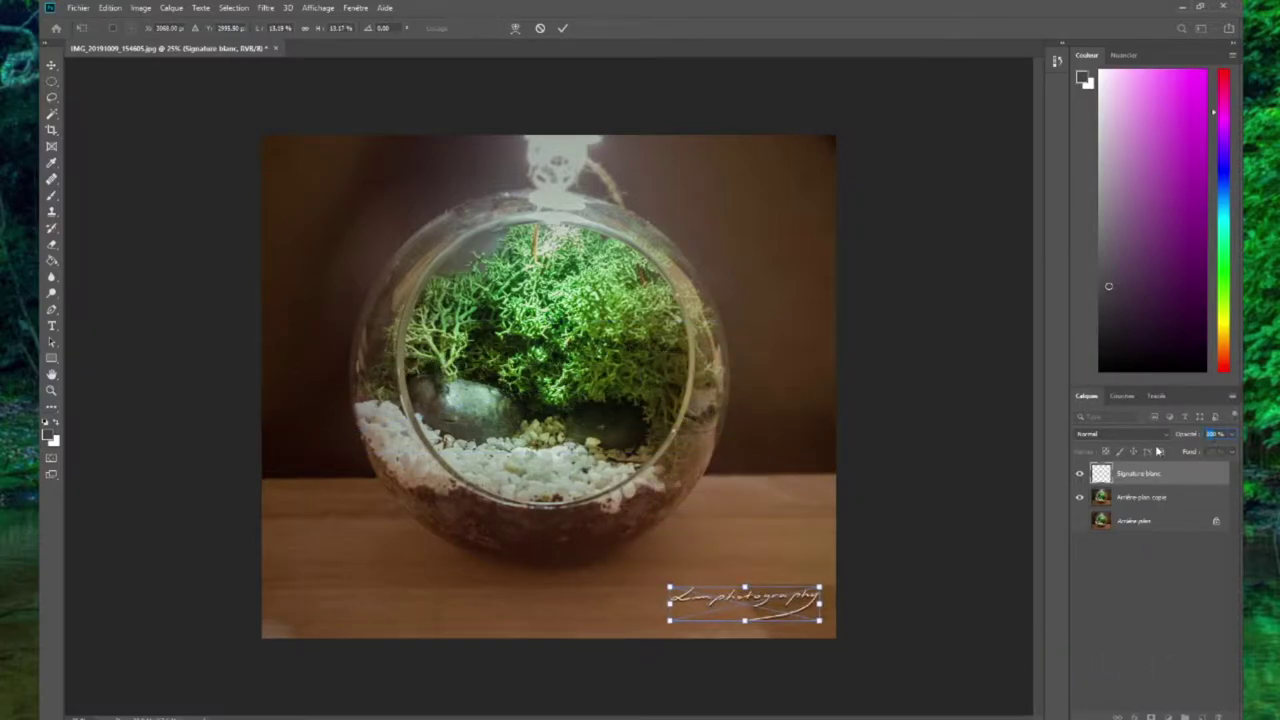
pyautogui.write('0')
pyautogui.press('Return')
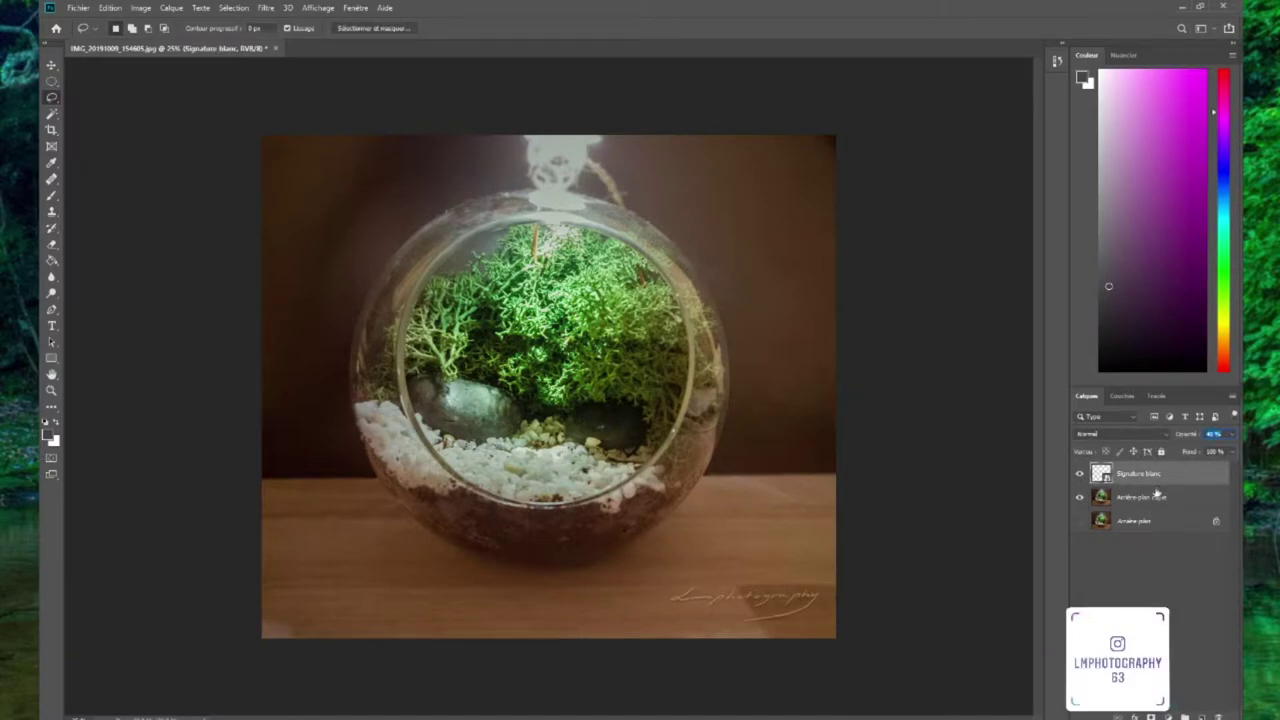
pyautogui.click(1151, 482)
pyautogui.write('35')
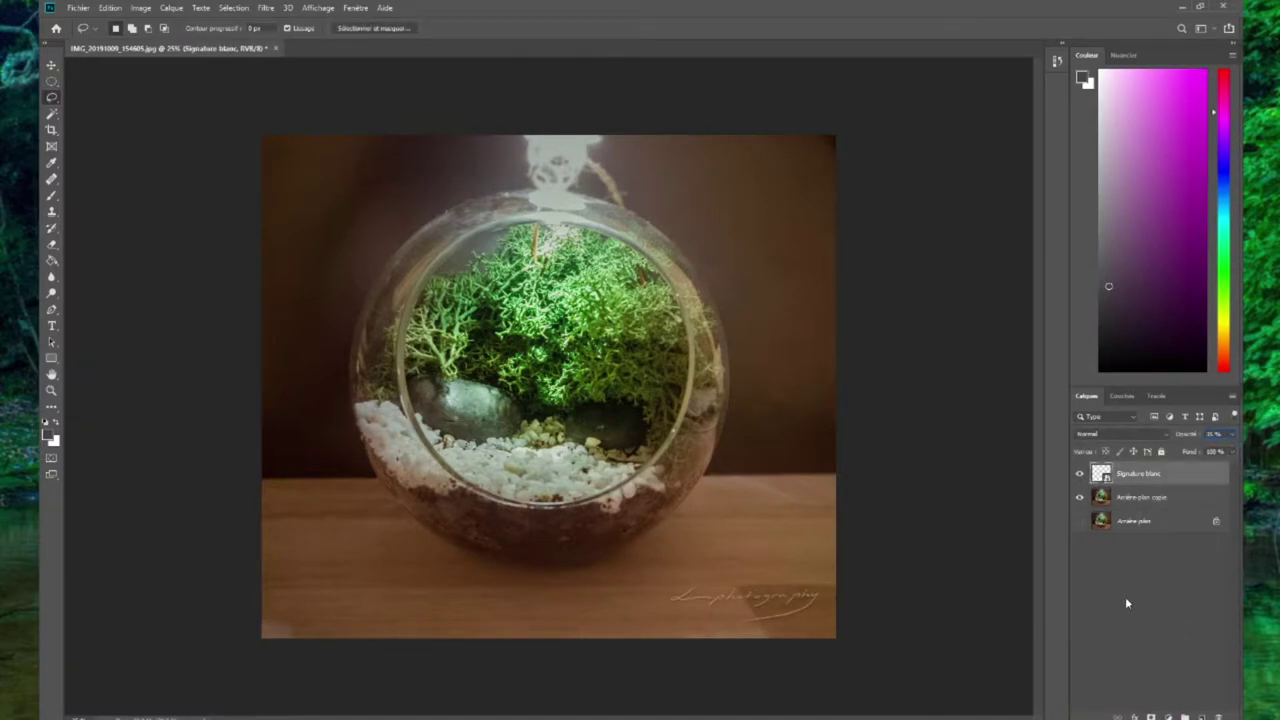
pyautogui.click(78, 7)
pyautogui.click(285, 208)
# Step: Export the square watermarked terrarium image and save the file
pyautogui.click(897, 594)
pyautogui.click(531, 318)
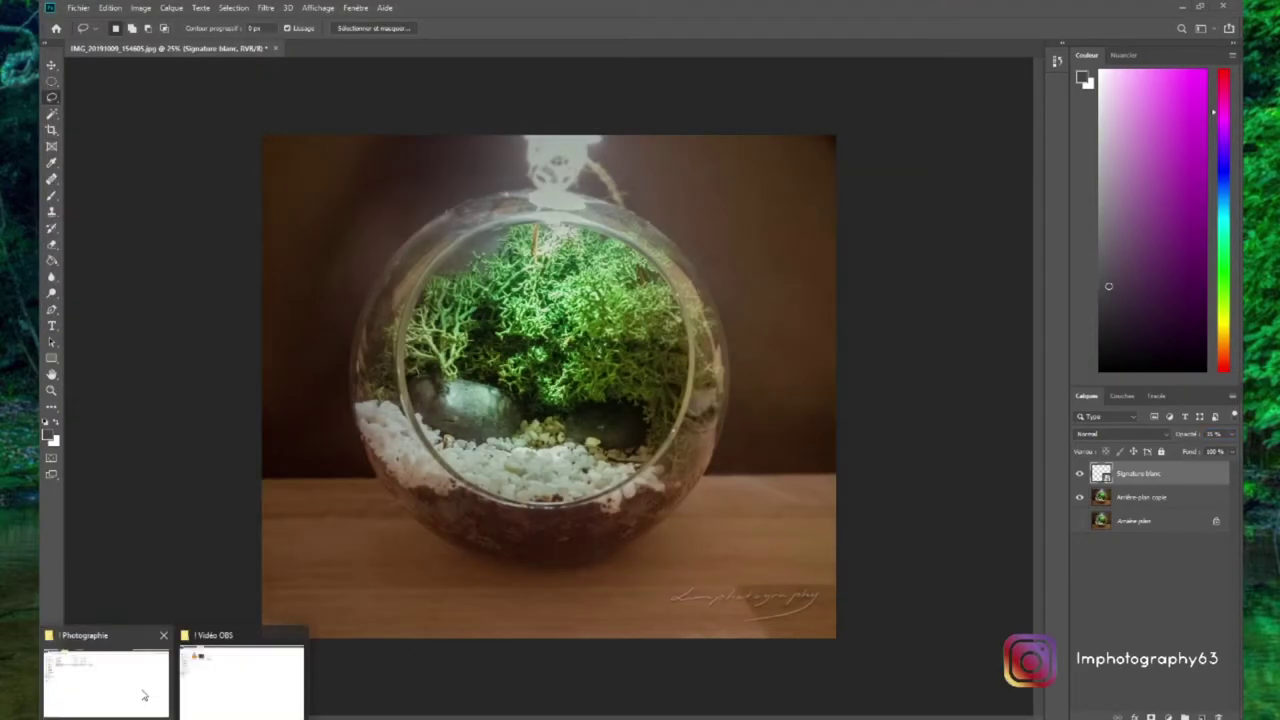